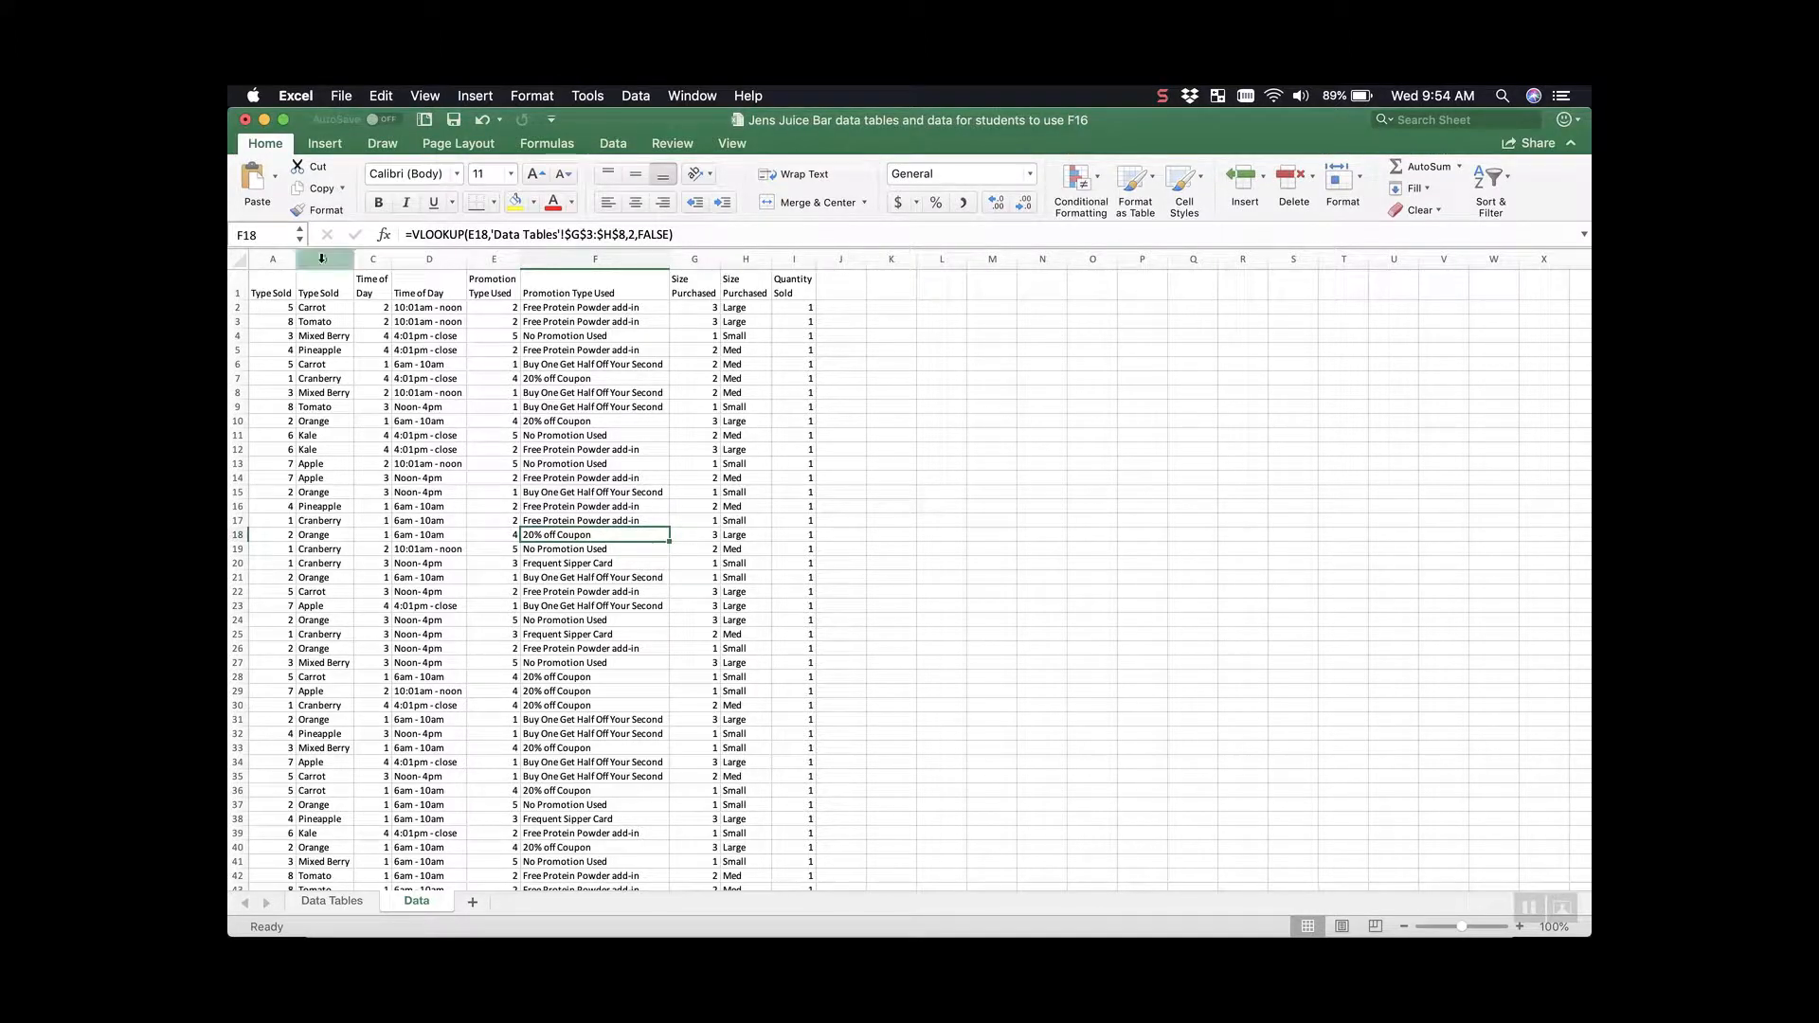
Step: Replace all formulas on the Data sheet with their values by copying the whole sheet and pasting it onto itself as values
left_click(324, 259)
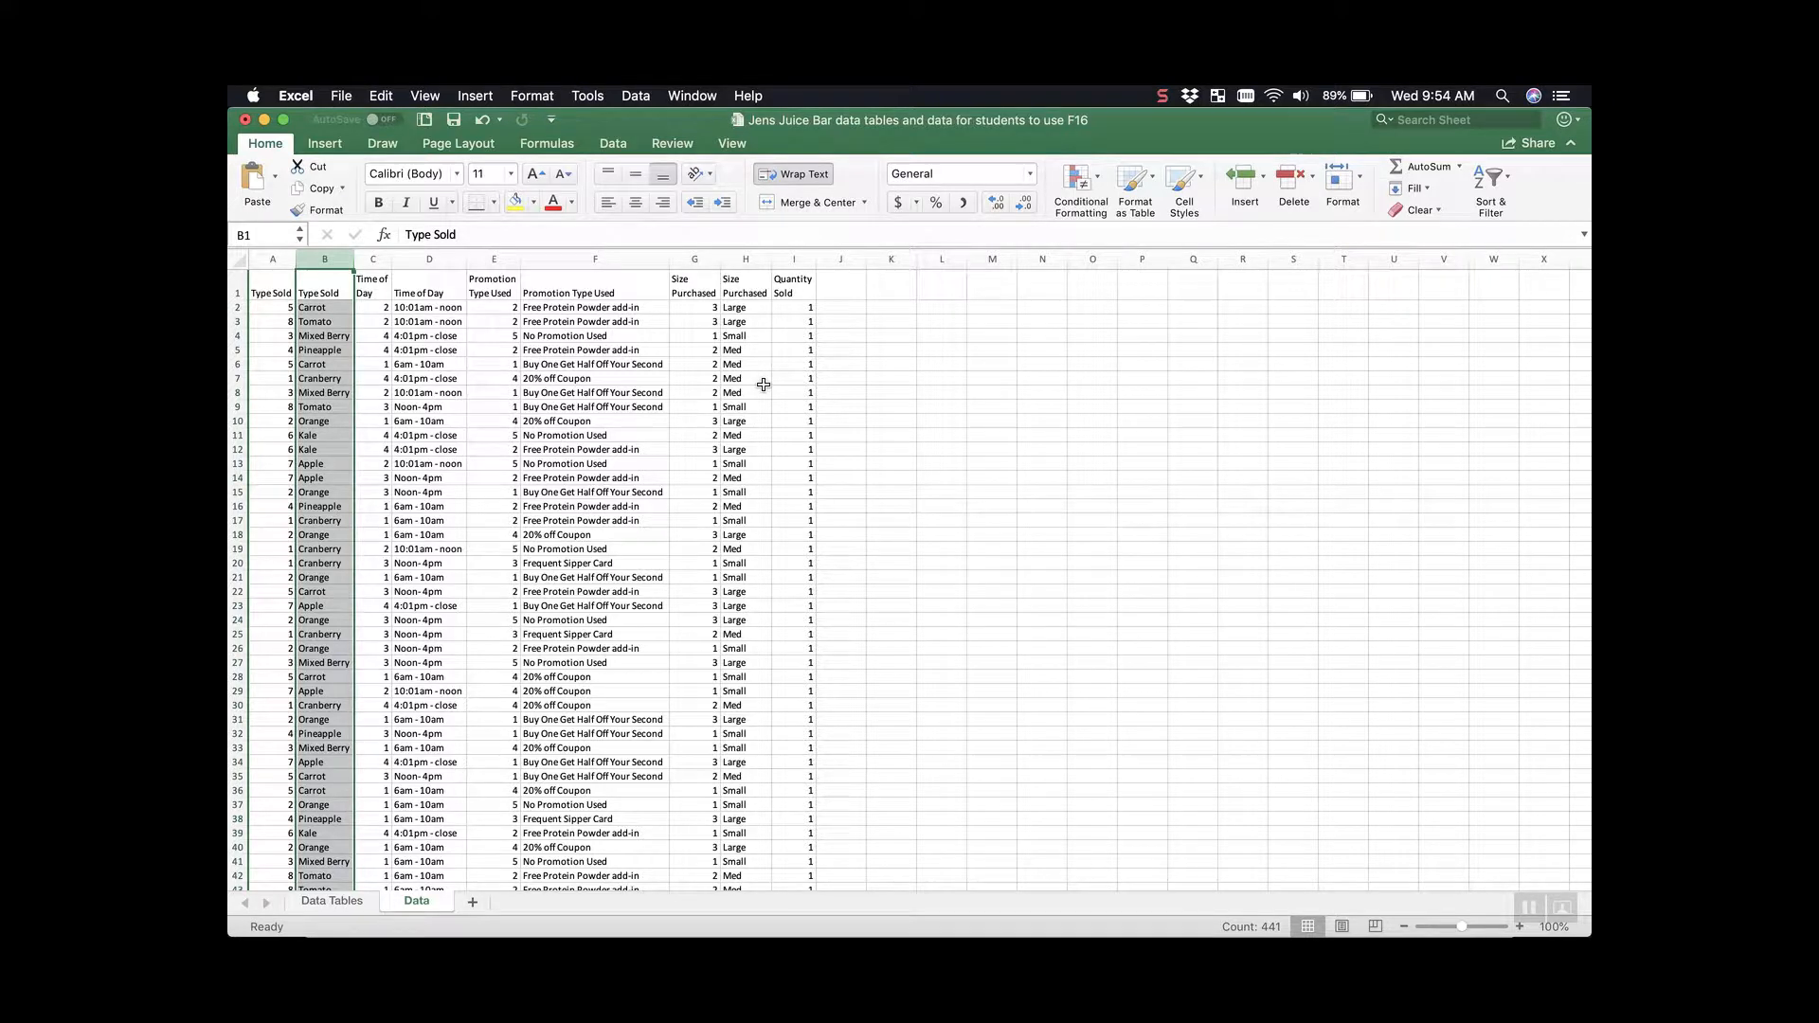
left_click(292, 308)
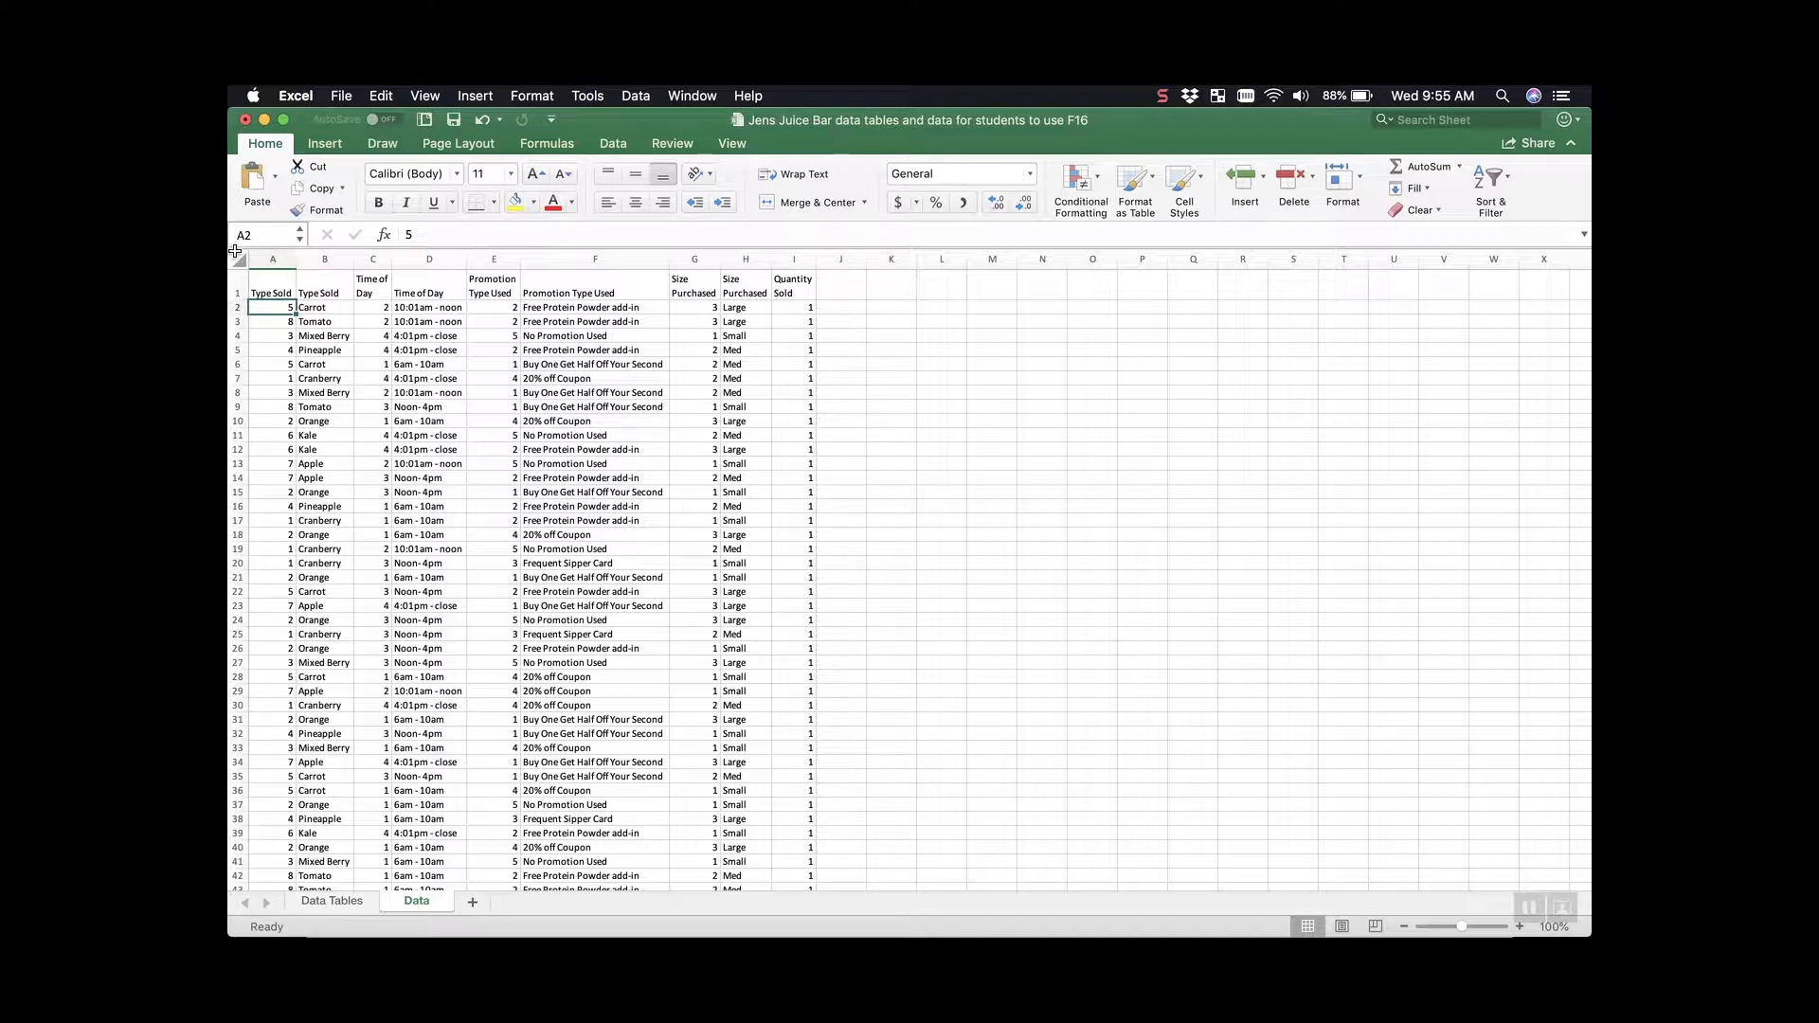
left_click(237, 258)
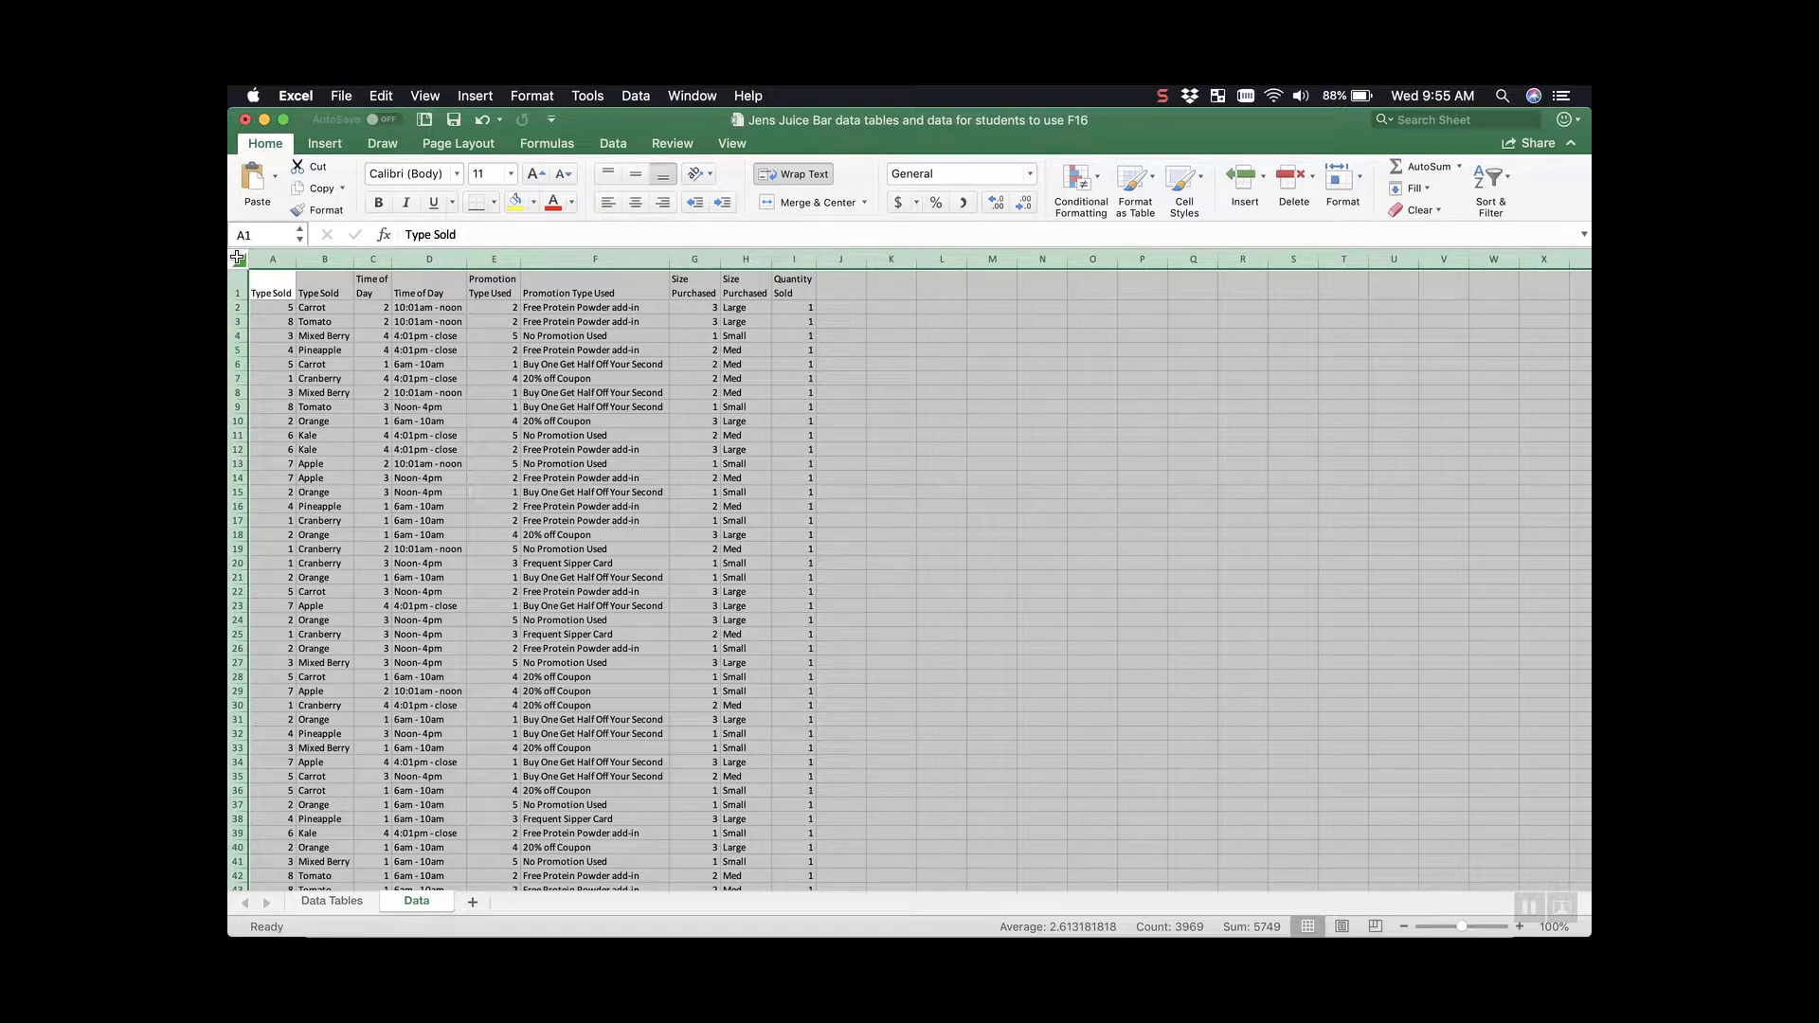
right_click(240, 259)
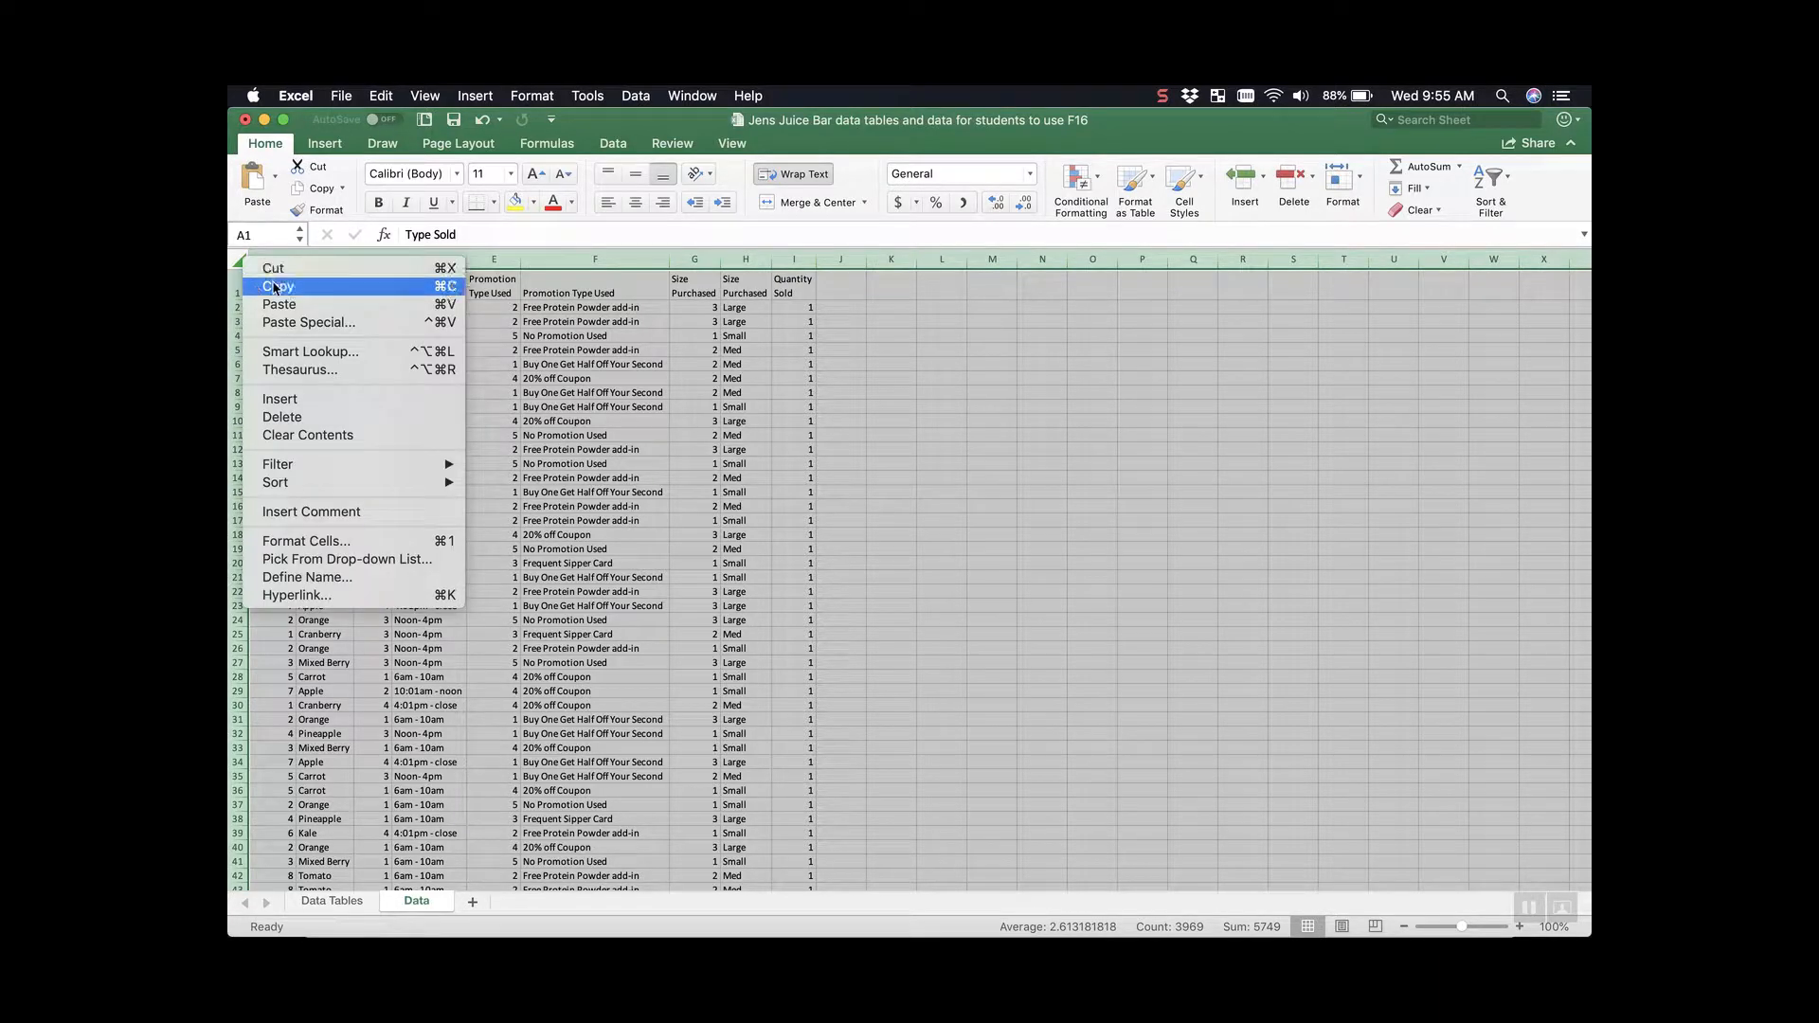
left_click(274, 287)
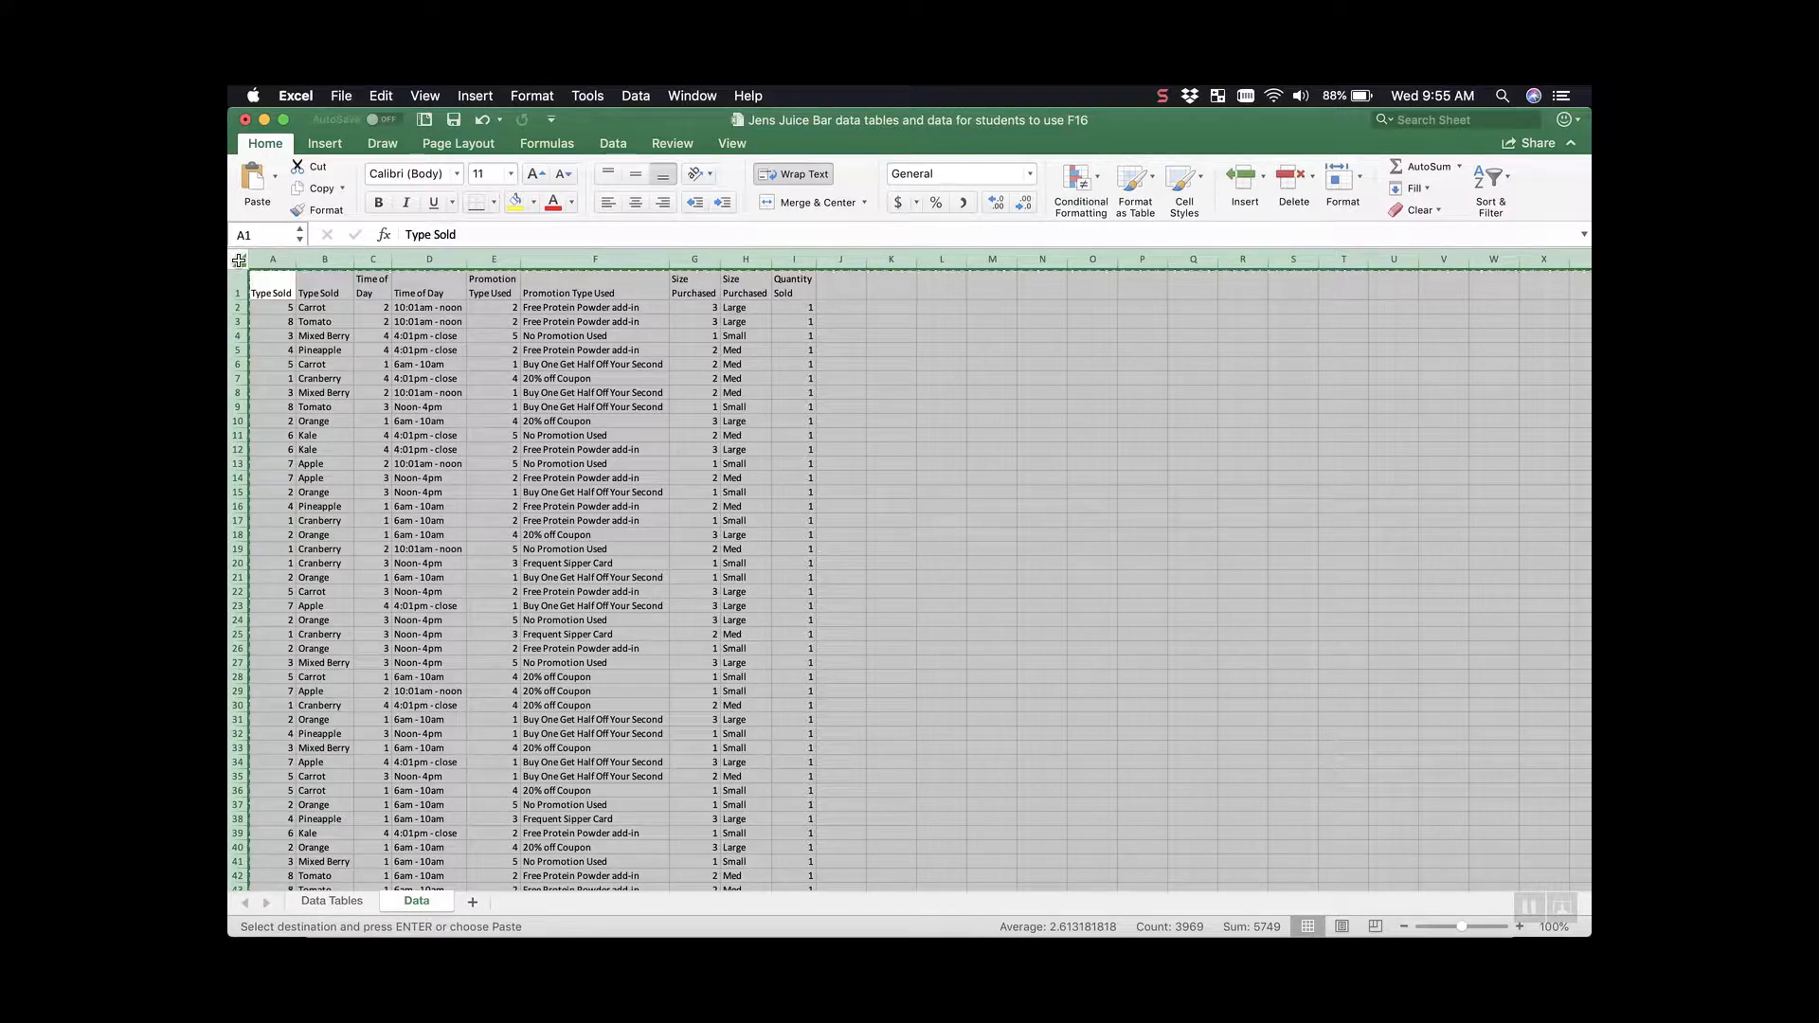
right_click(239, 259)
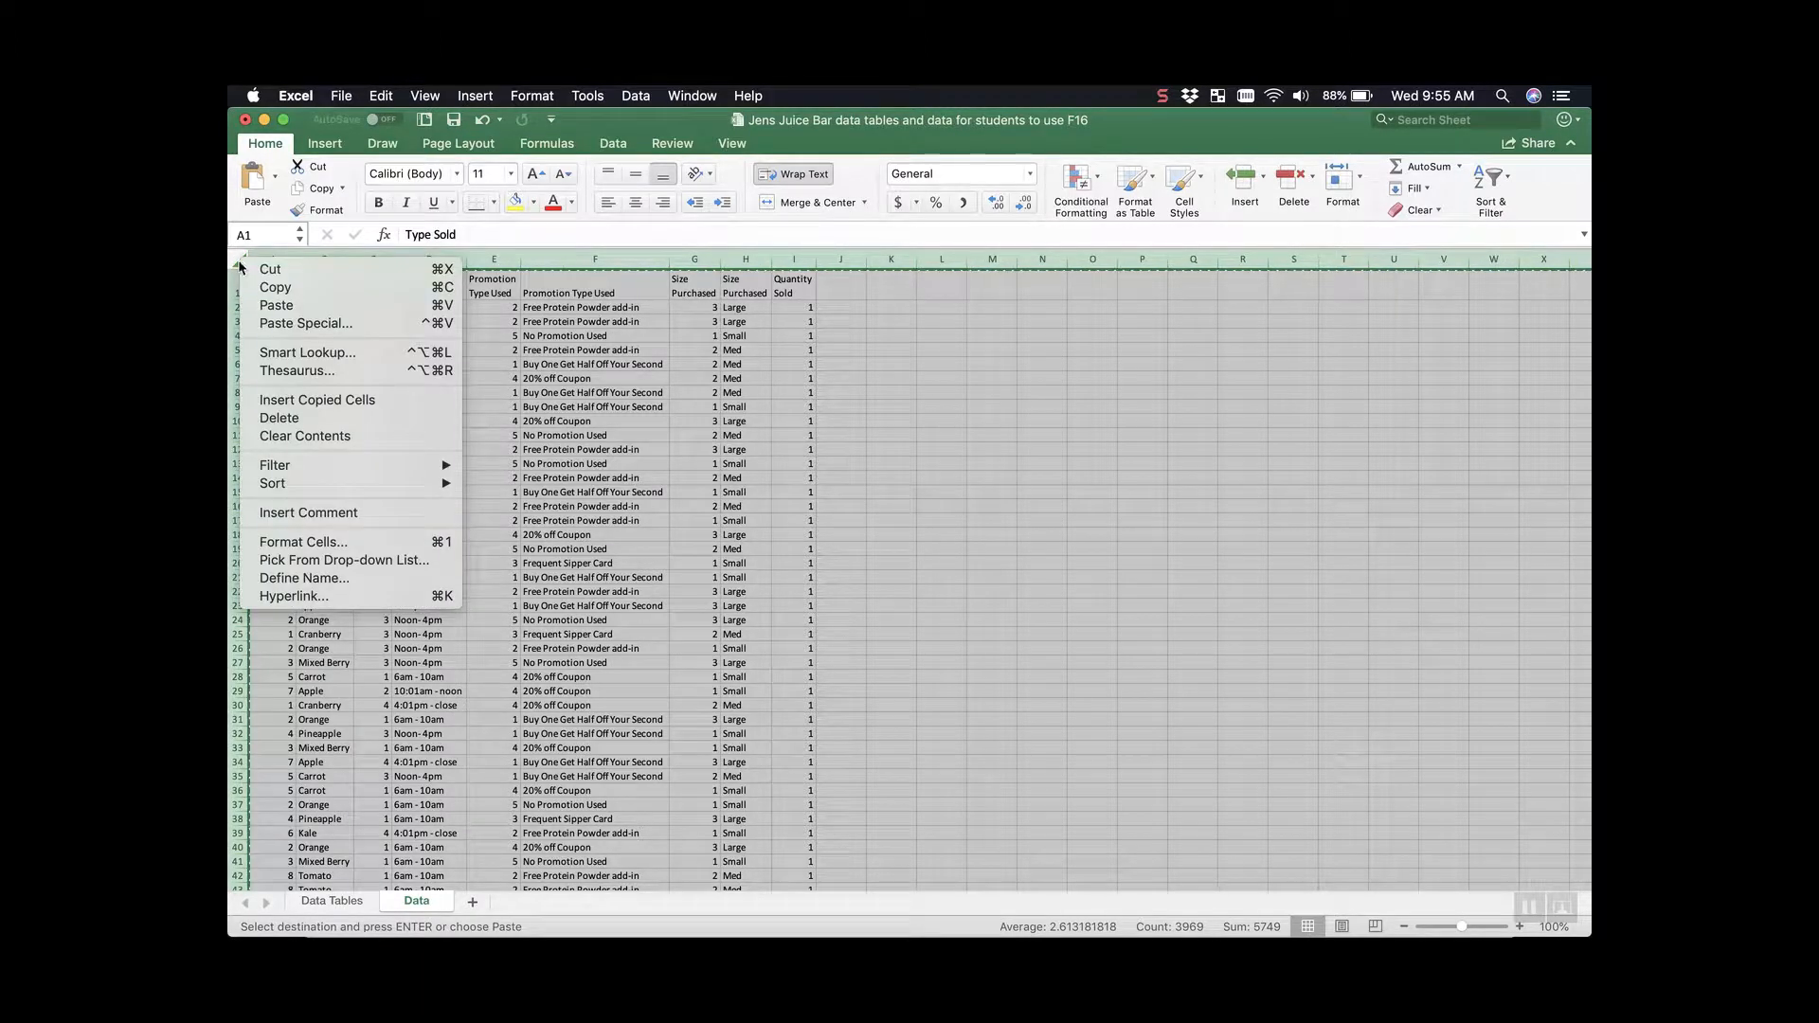
left_click(270, 324)
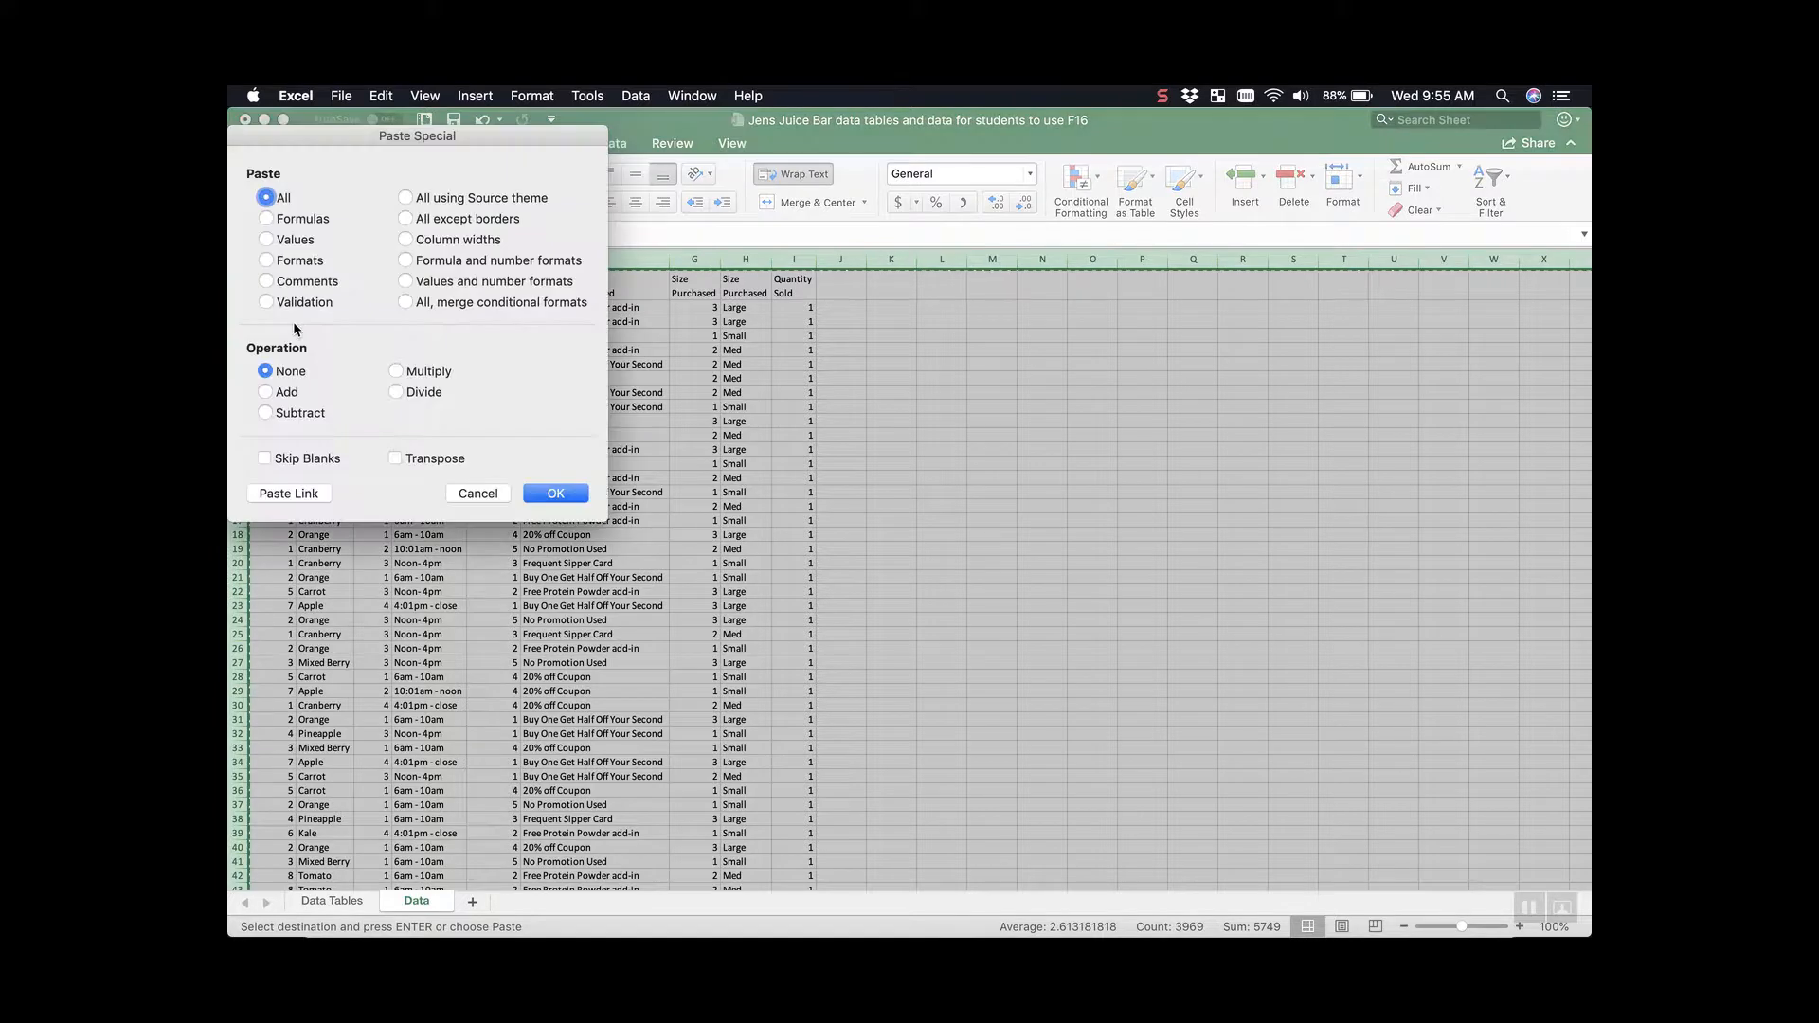
left_click(286, 243)
left_click(549, 493)
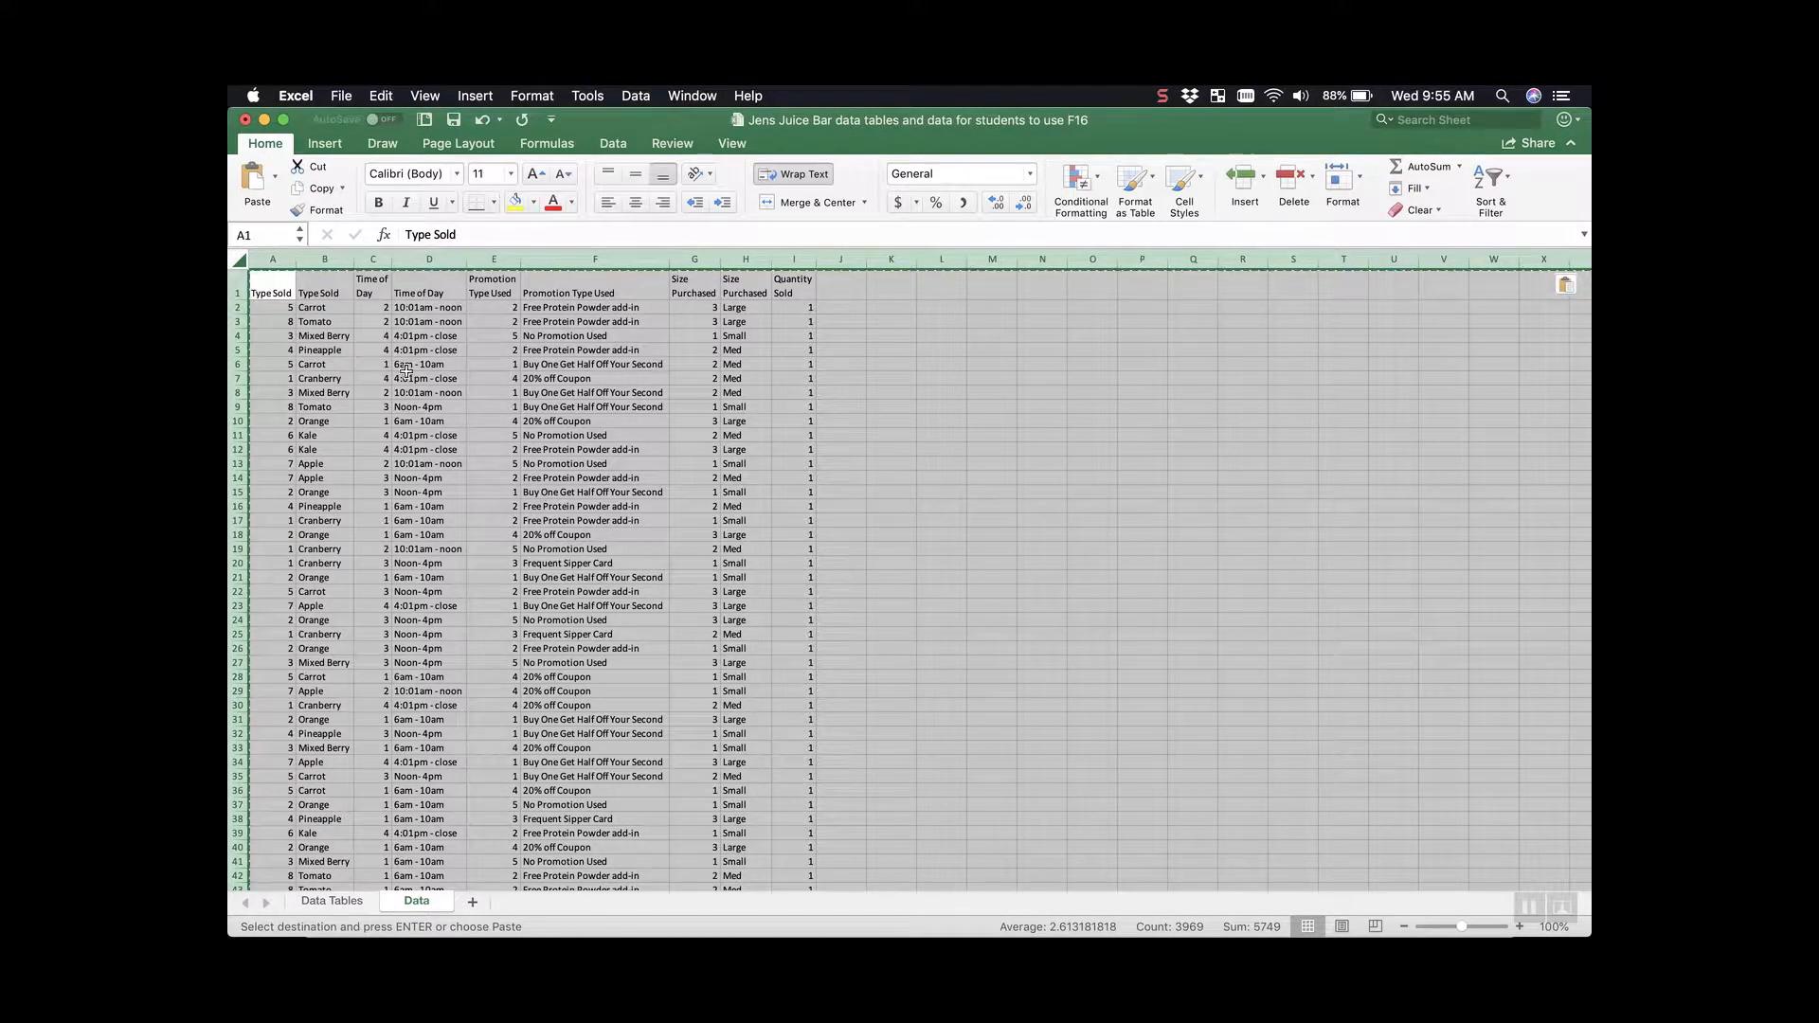
left_click(324, 309)
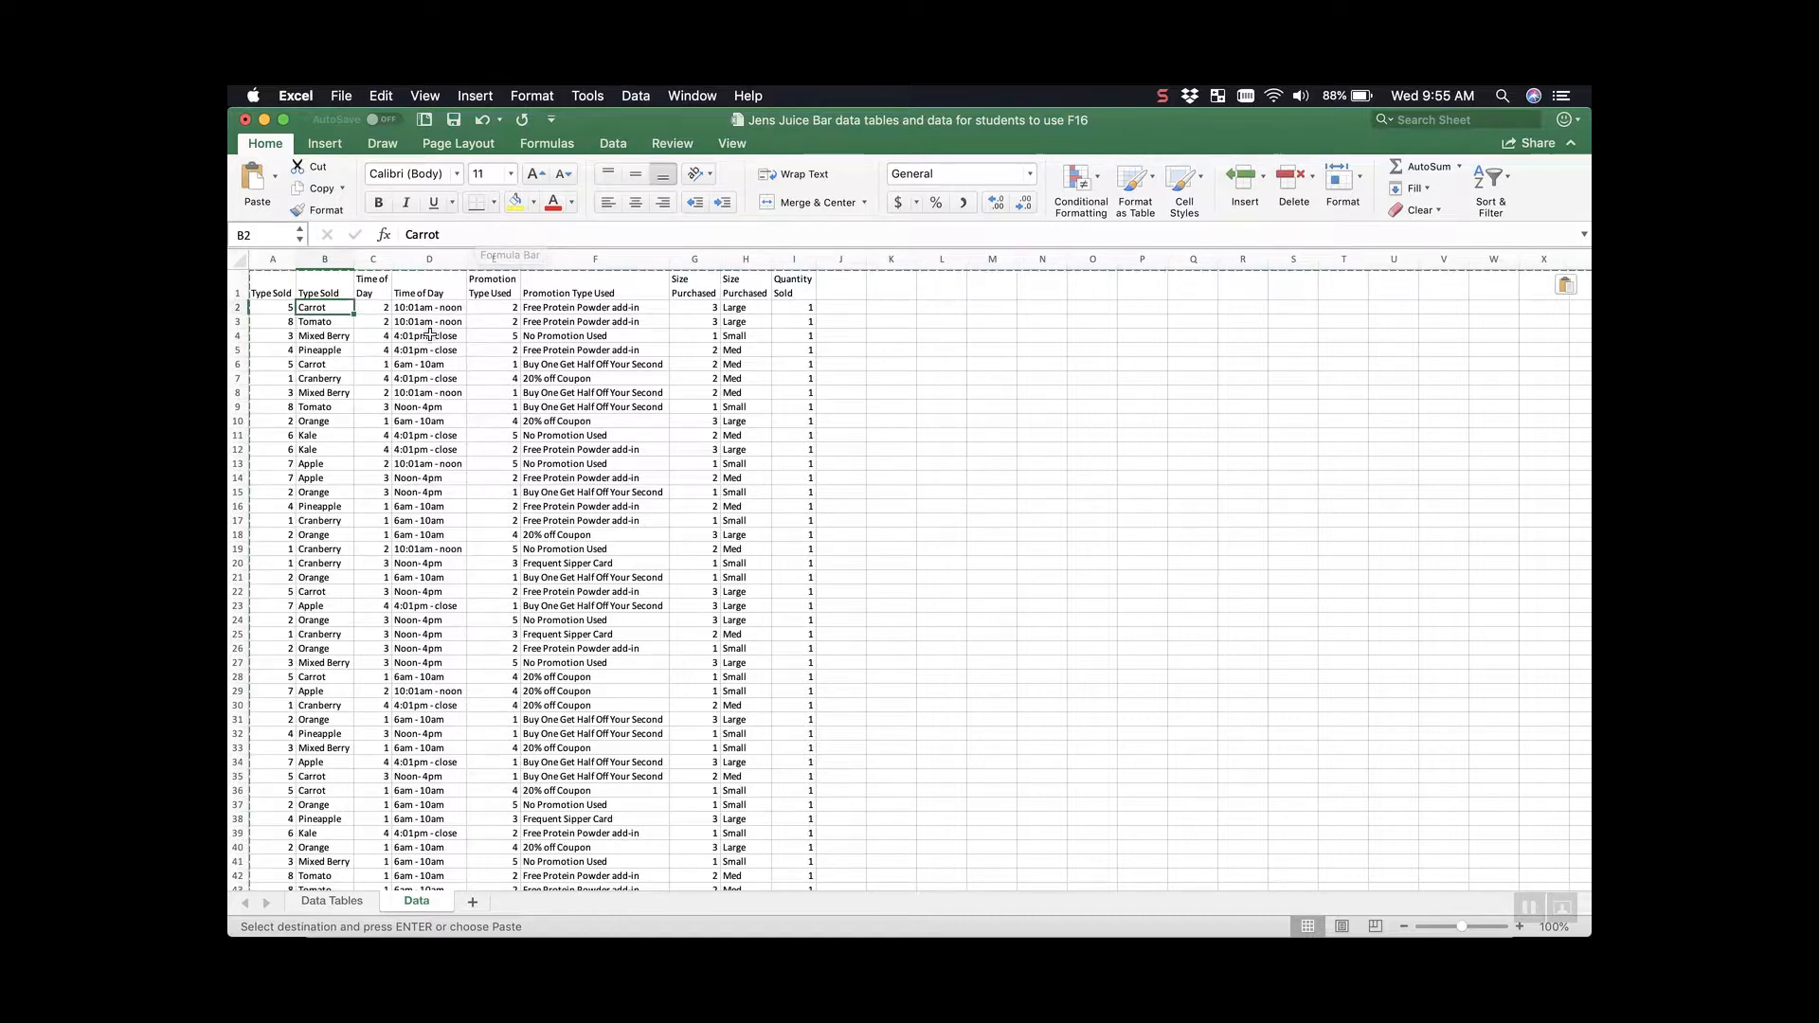
Step: Delete the numeric code columns for Type Sold and Time of Day, keeping their text versions
left_click(270, 259)
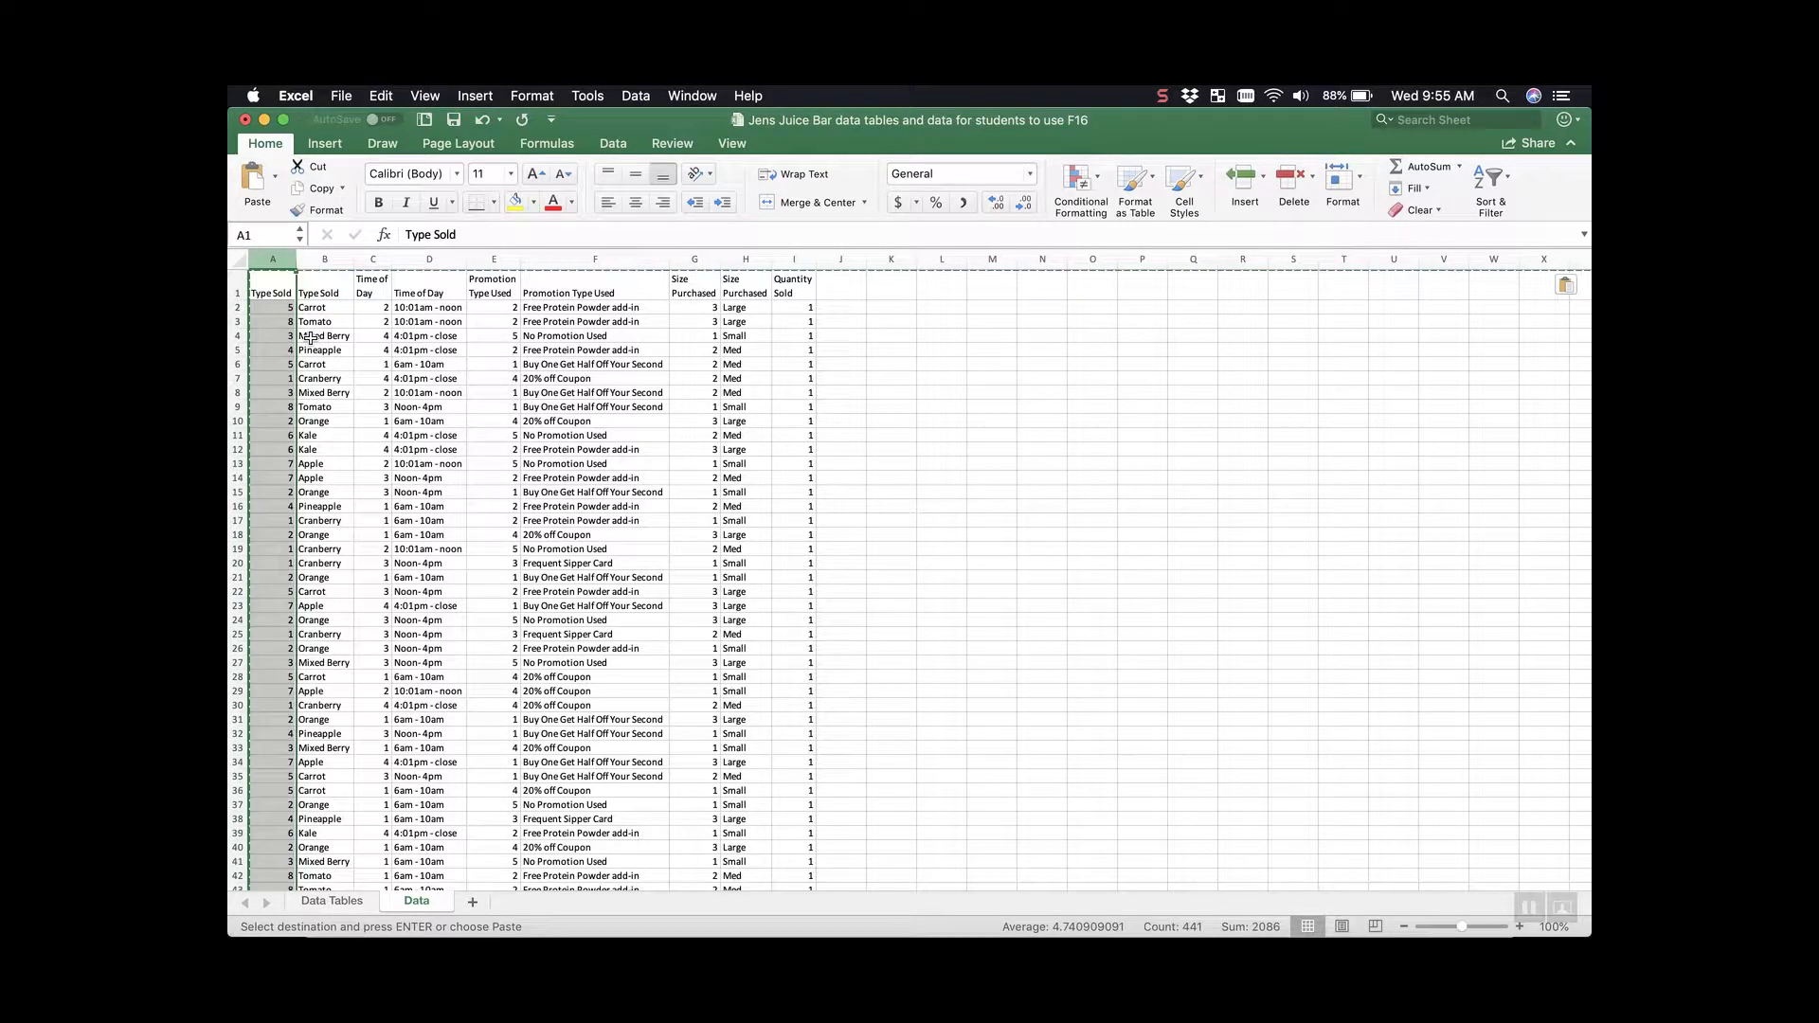
right_click(272, 260)
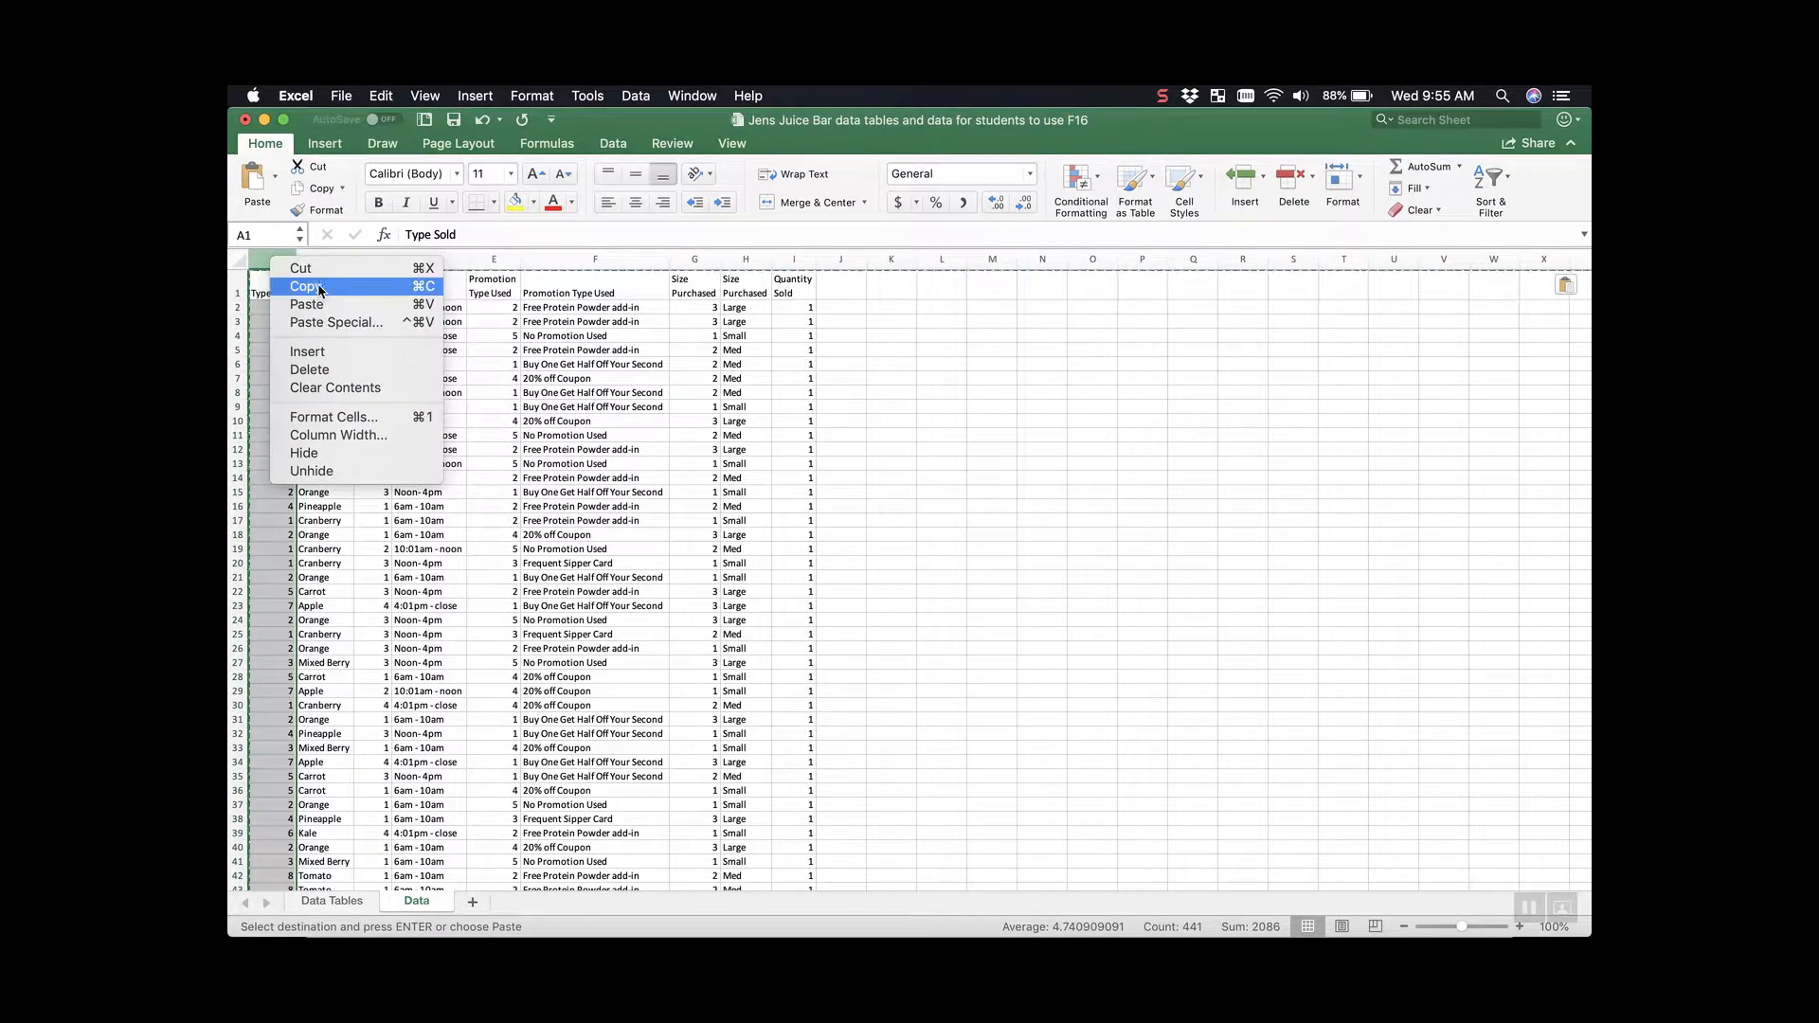
left_click(308, 370)
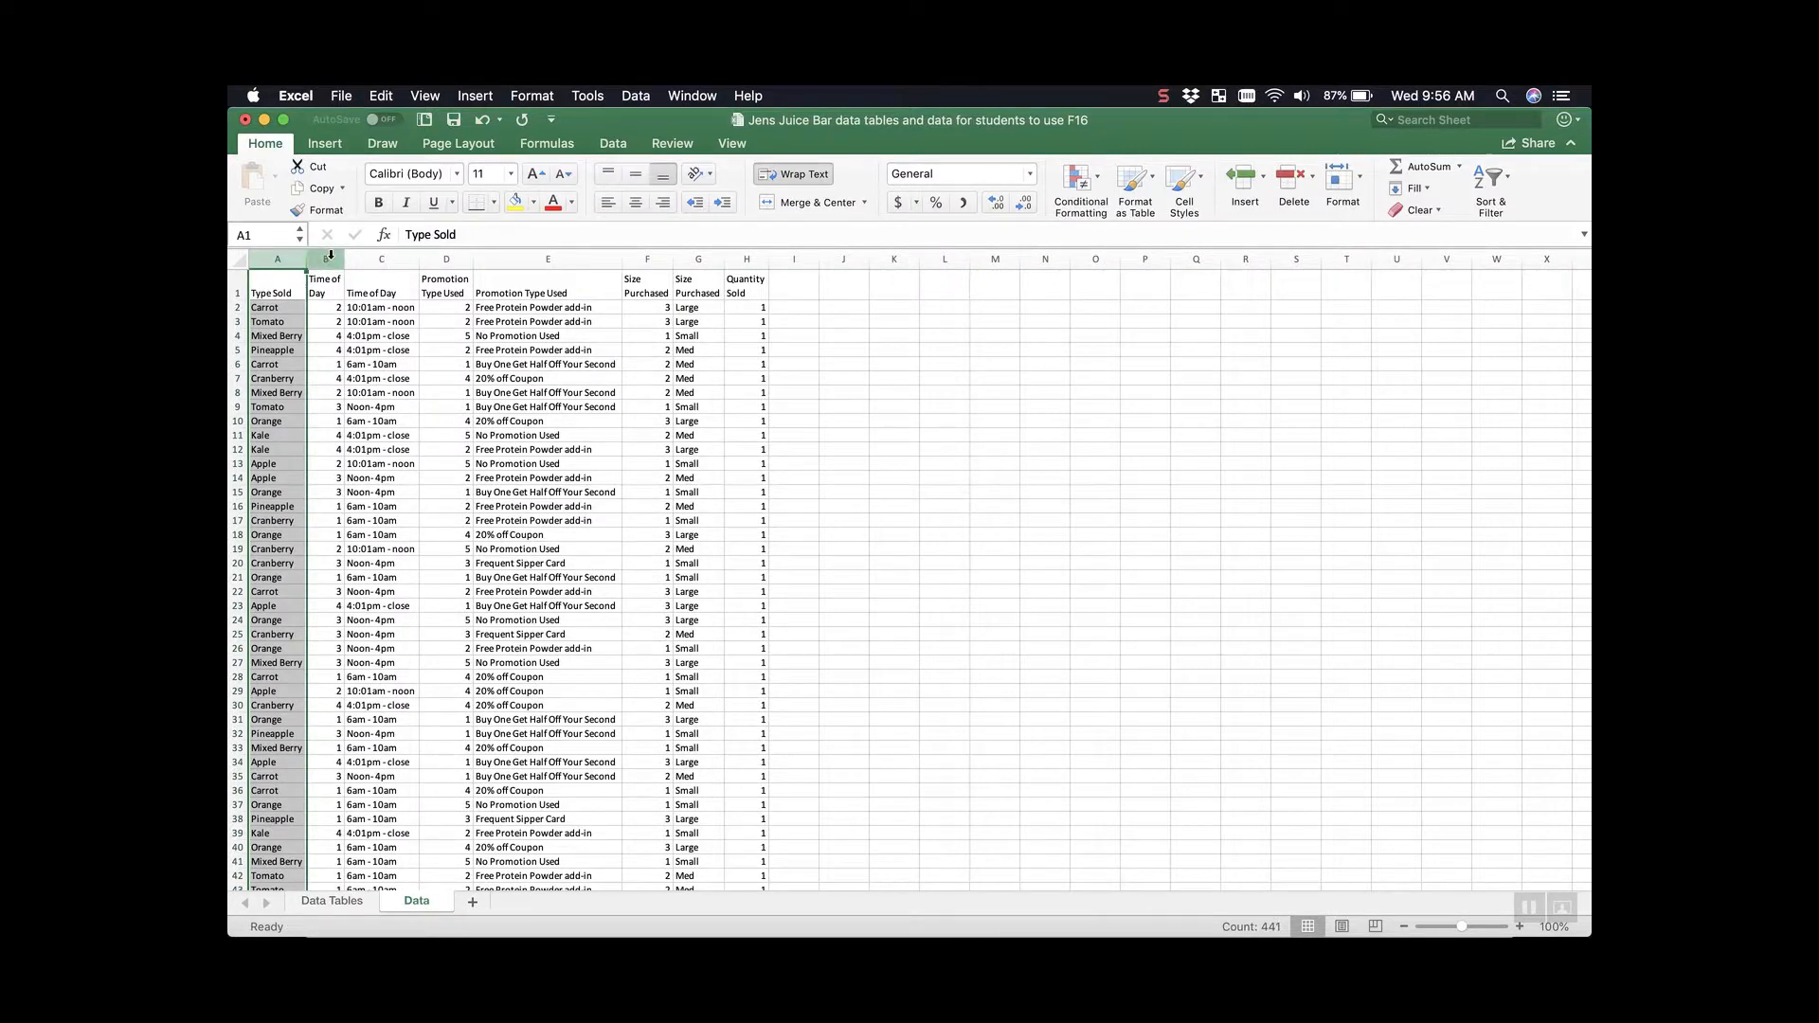
right_click(330, 258)
left_click(378, 346)
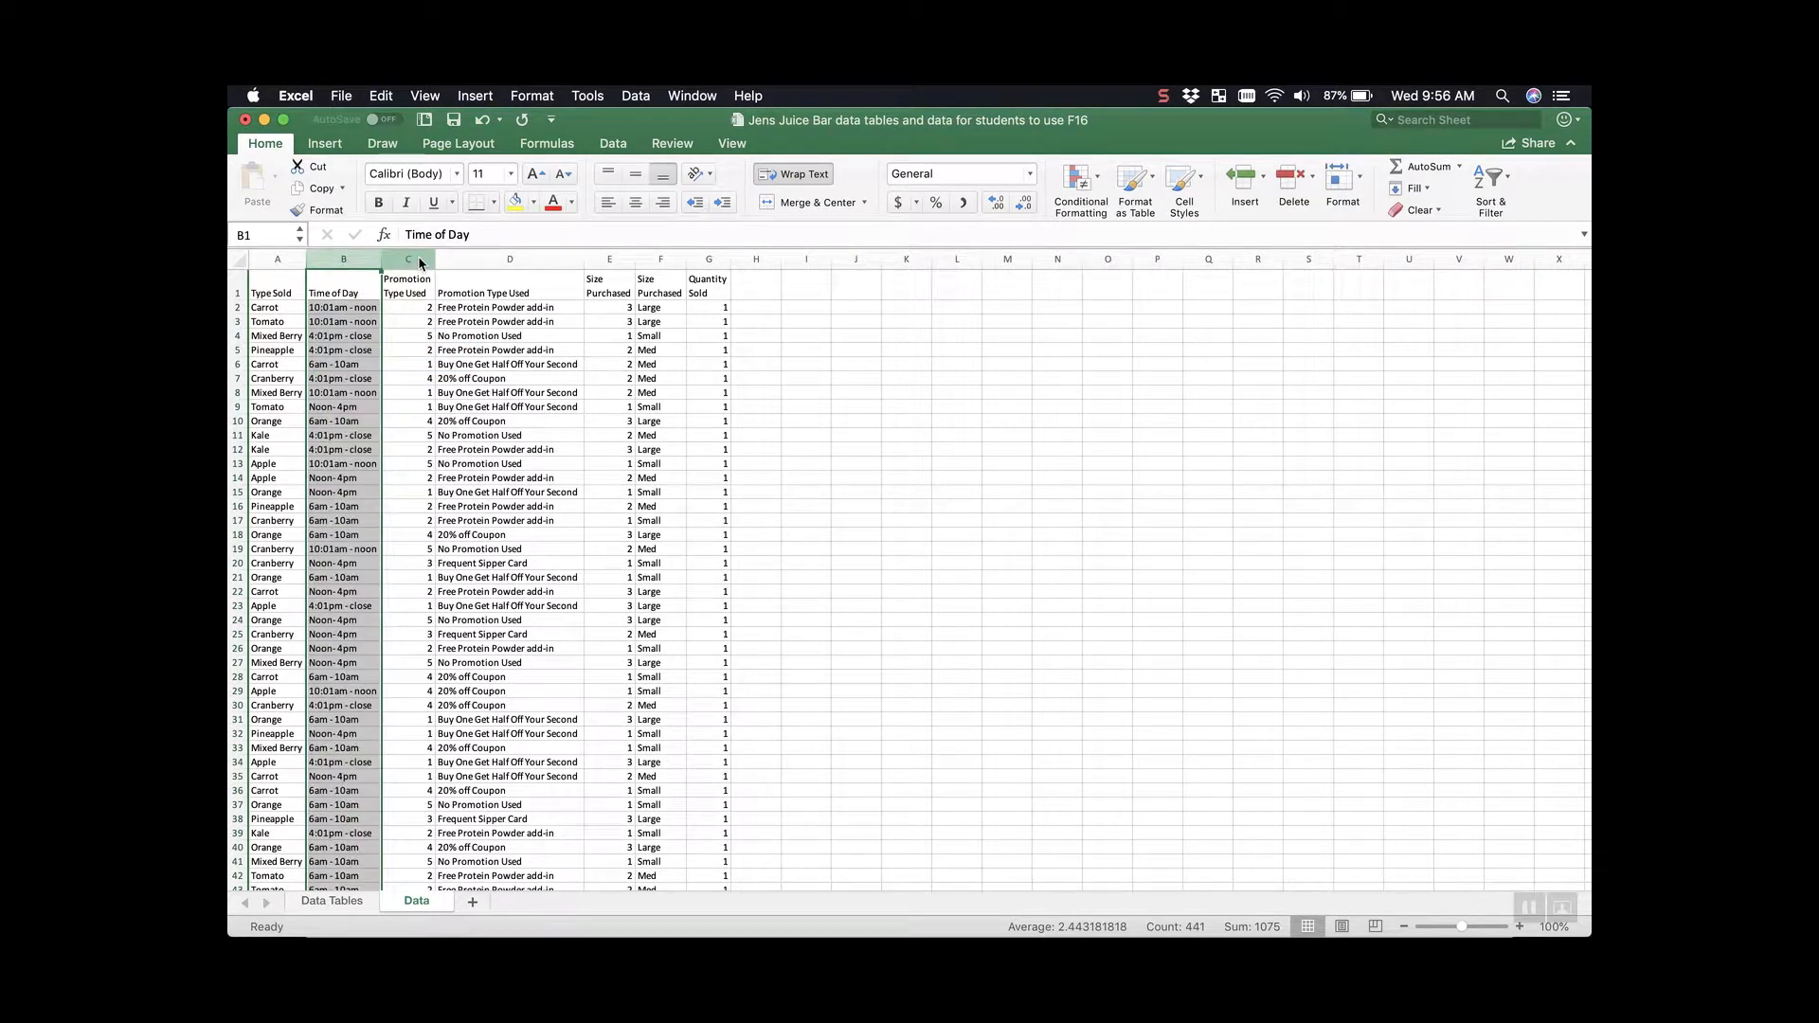
Step: Delete the numeric code columns for Promotion Type Used and Size Purchased, keeping their text versions
left_click(417, 256)
right_click(418, 256)
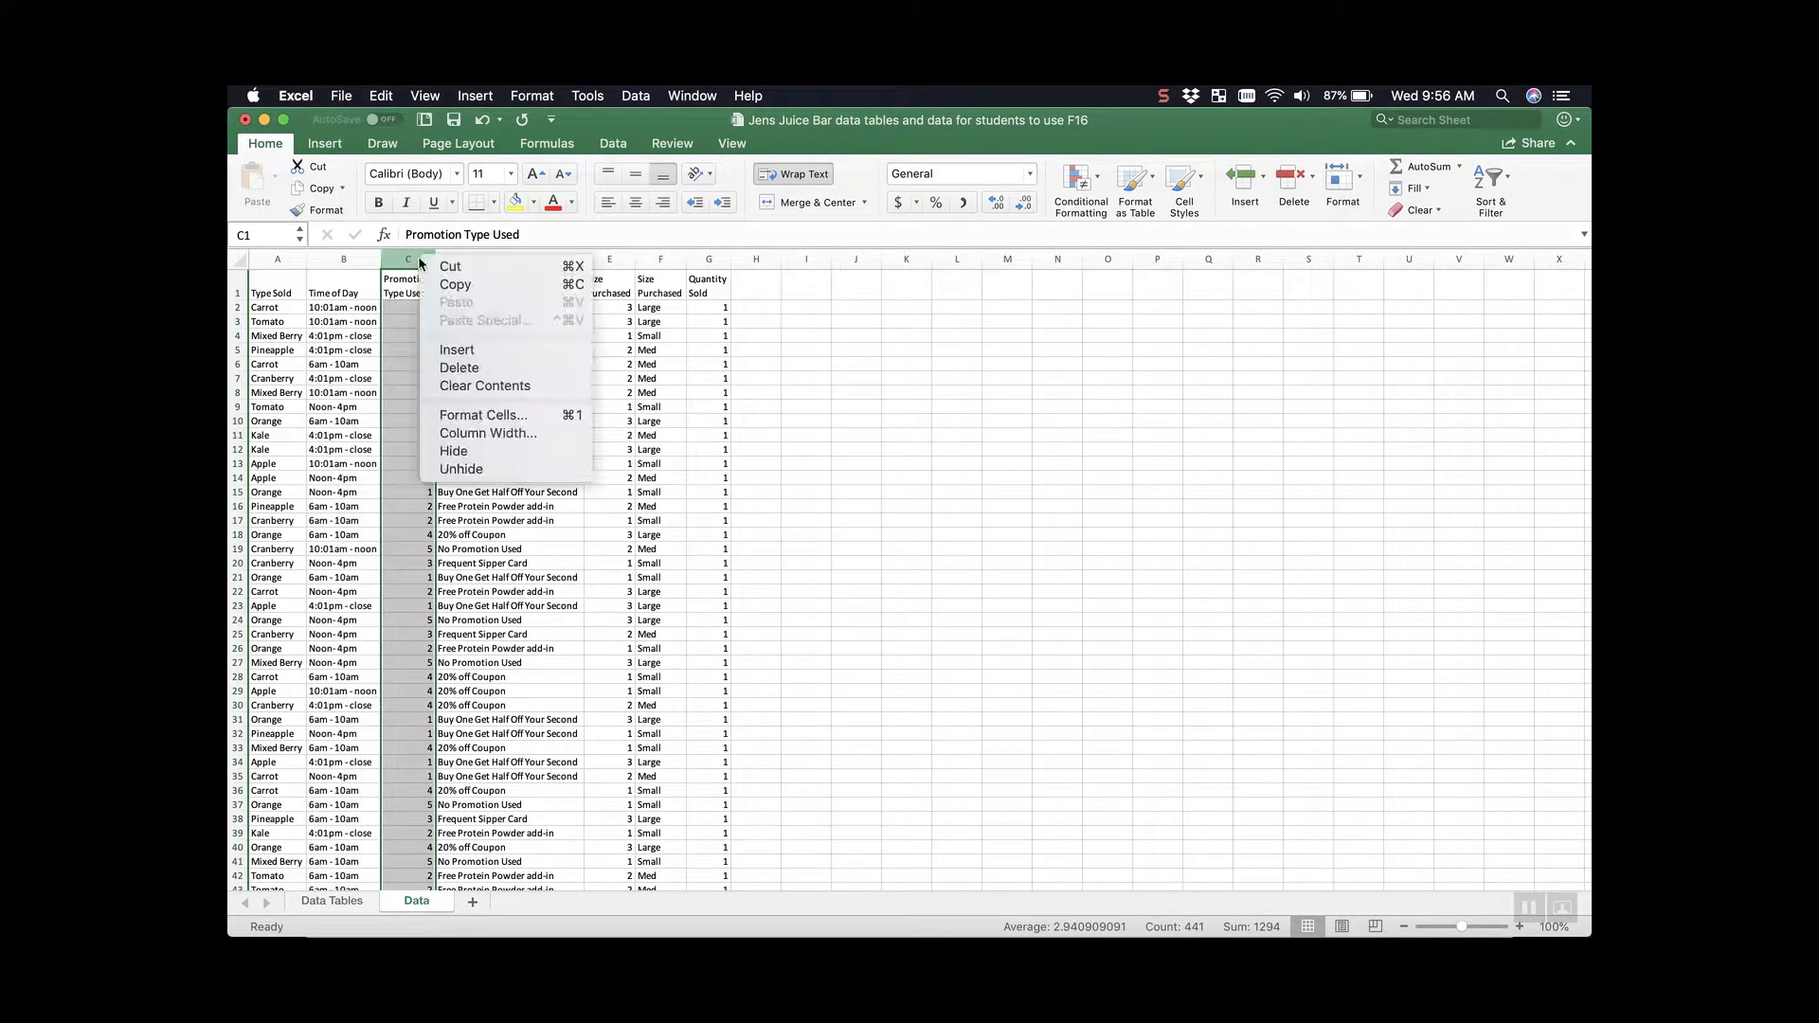
left_click(452, 368)
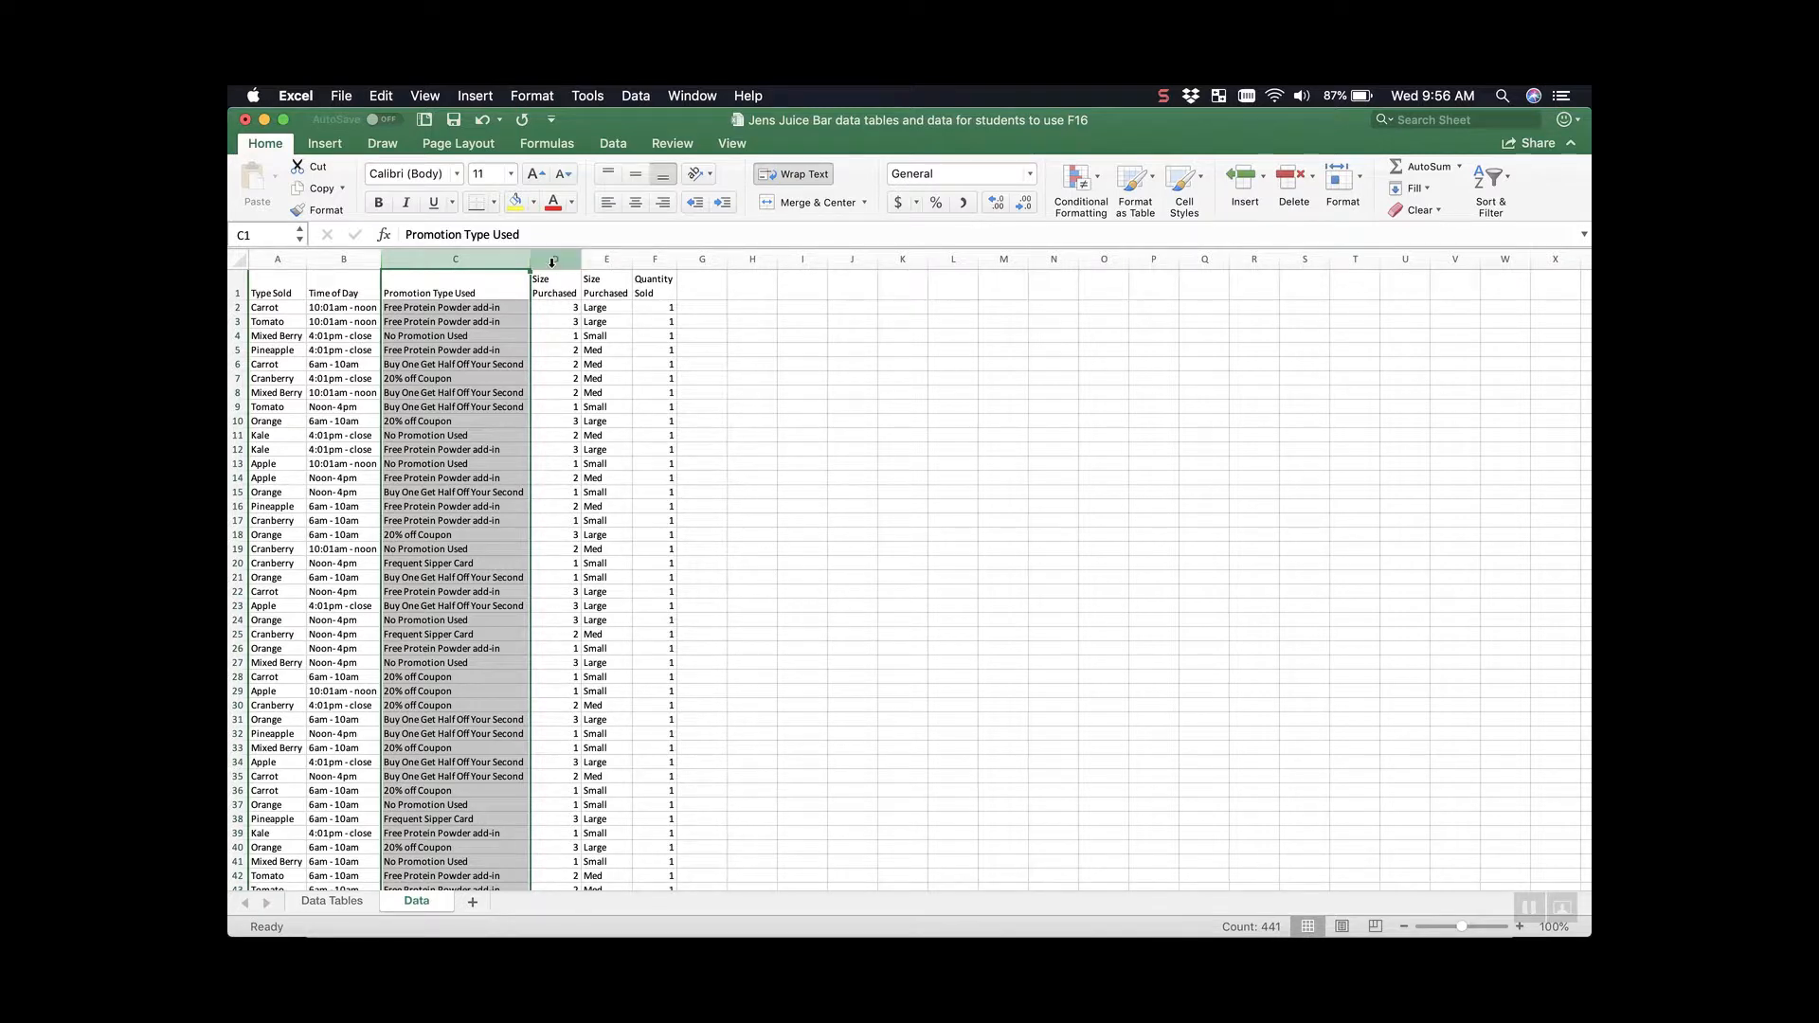
left_click(552, 259)
right_click(551, 263)
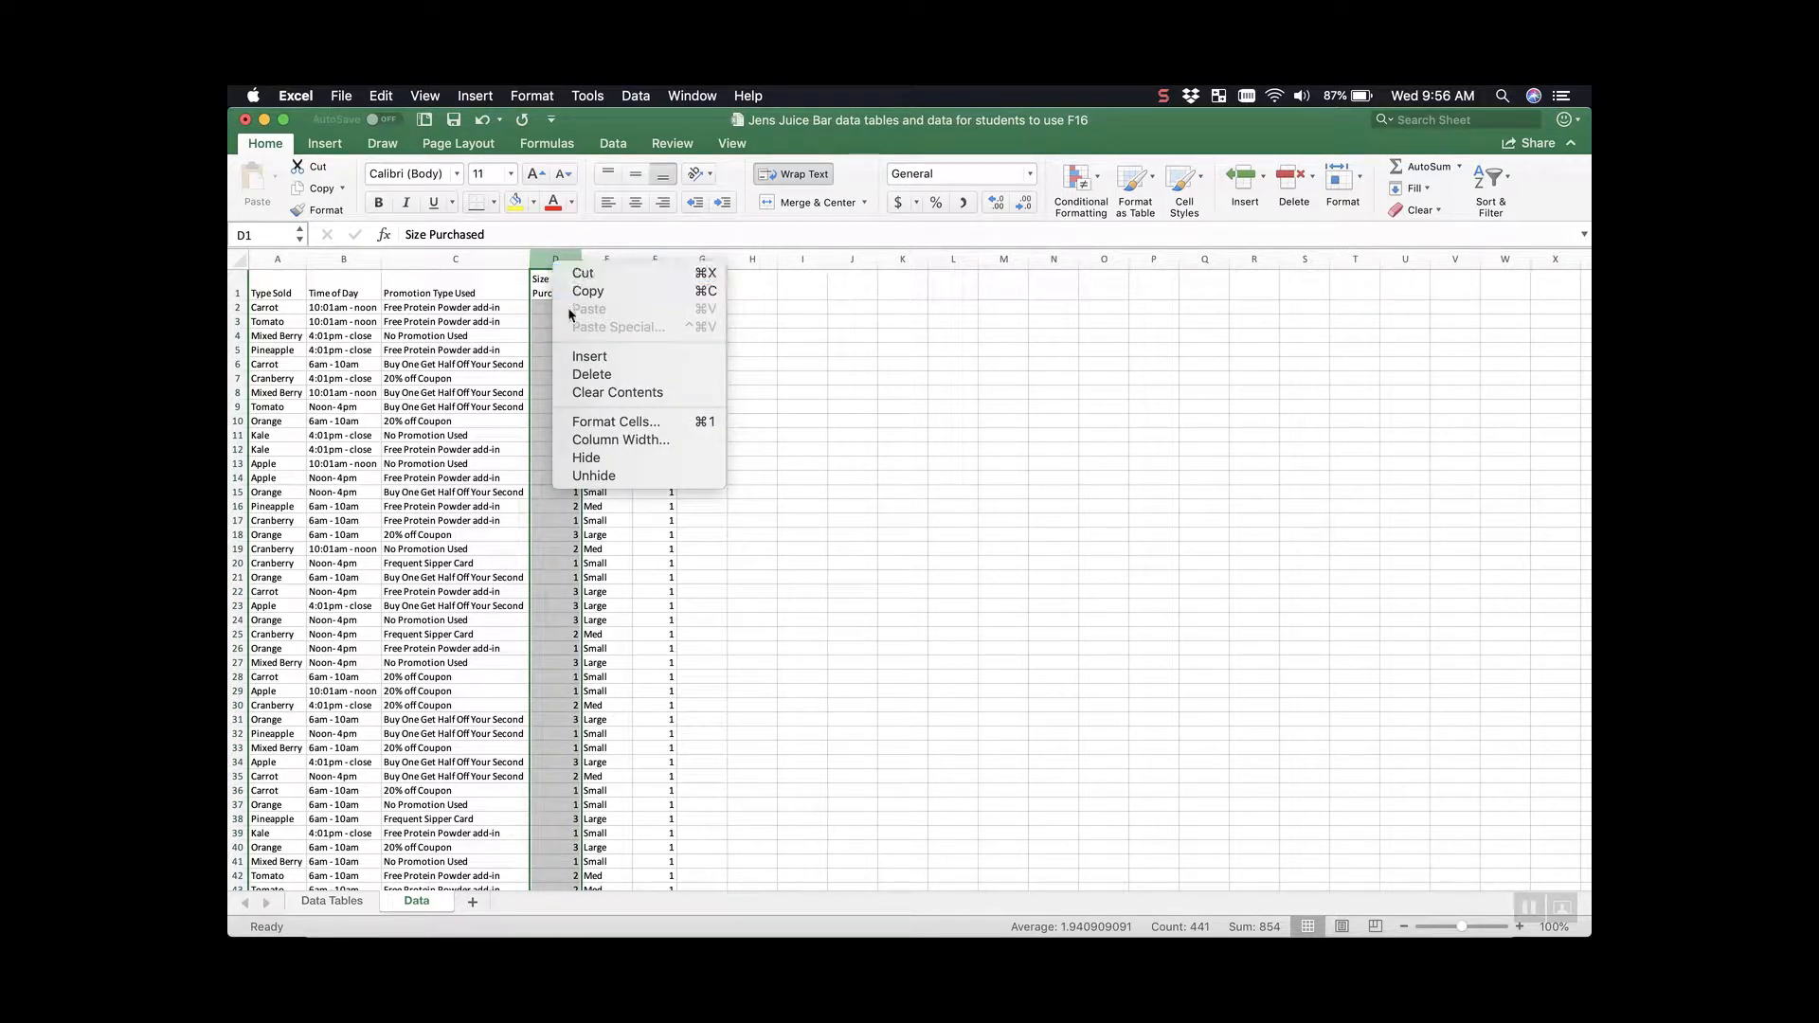
left_click(574, 374)
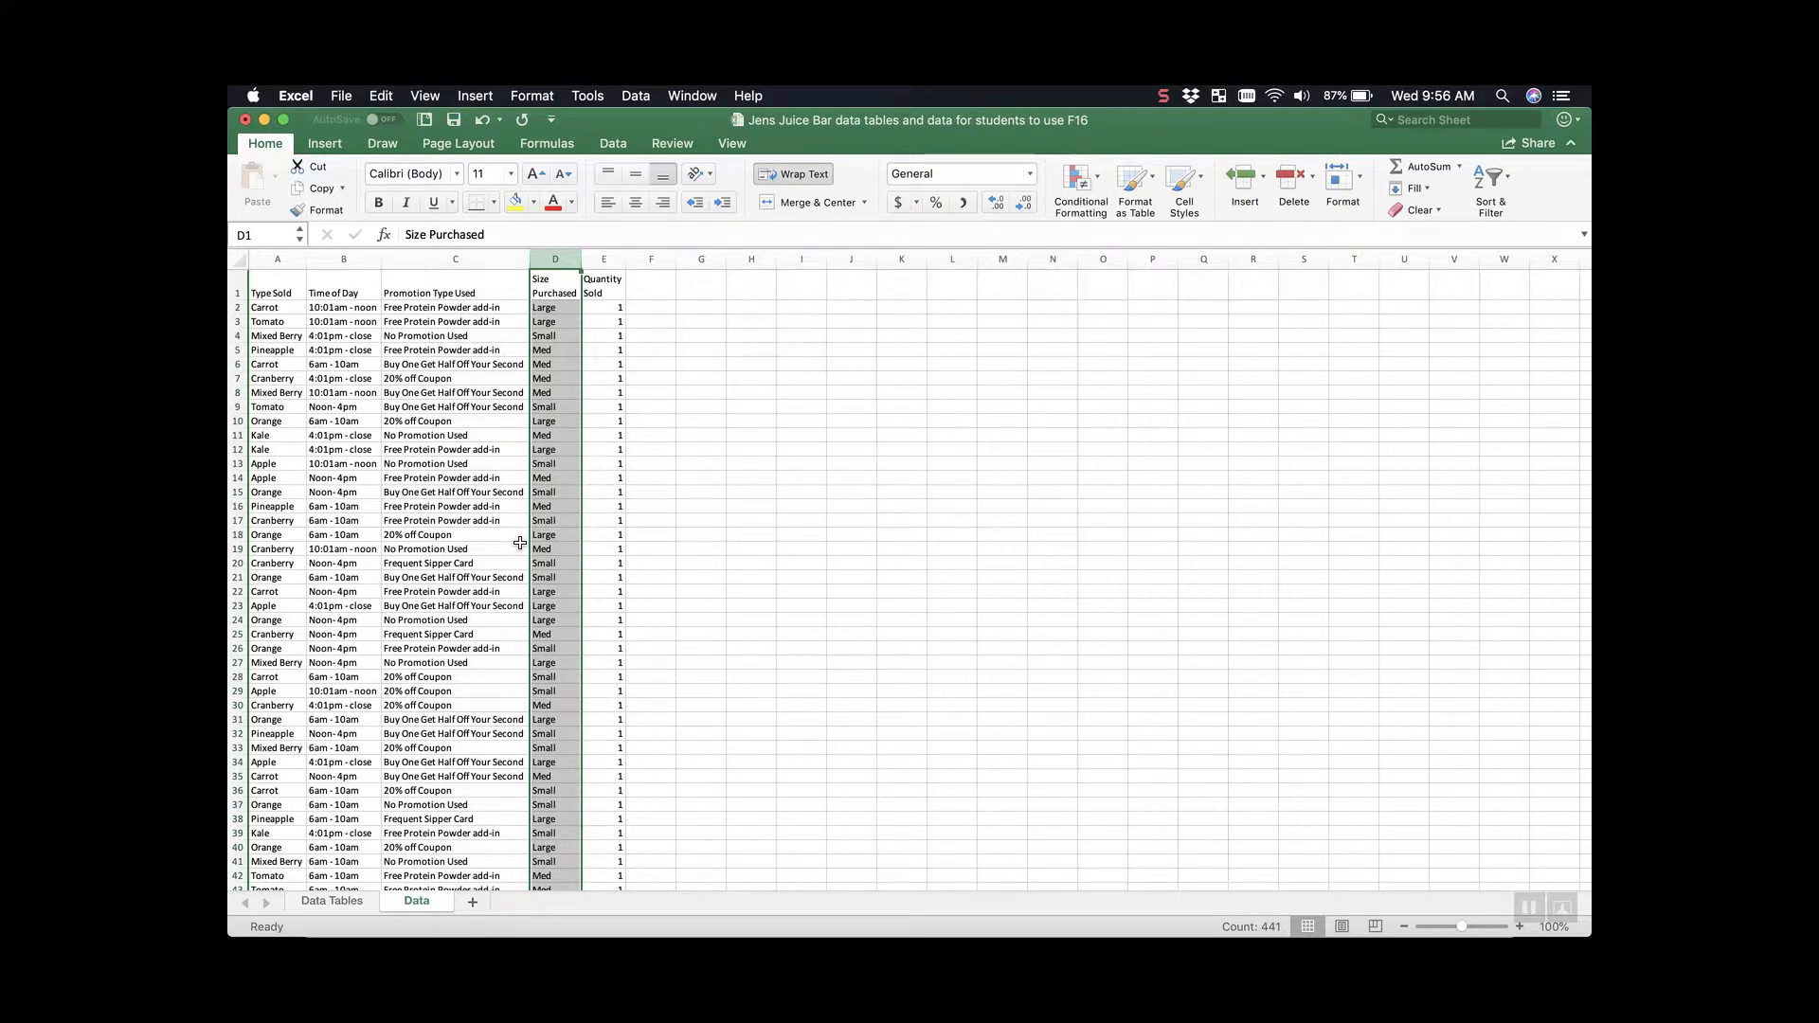
Step: Format the whole data range A1:E441 as a table with headers, using the first black-and-white Light style
left_click(487, 558)
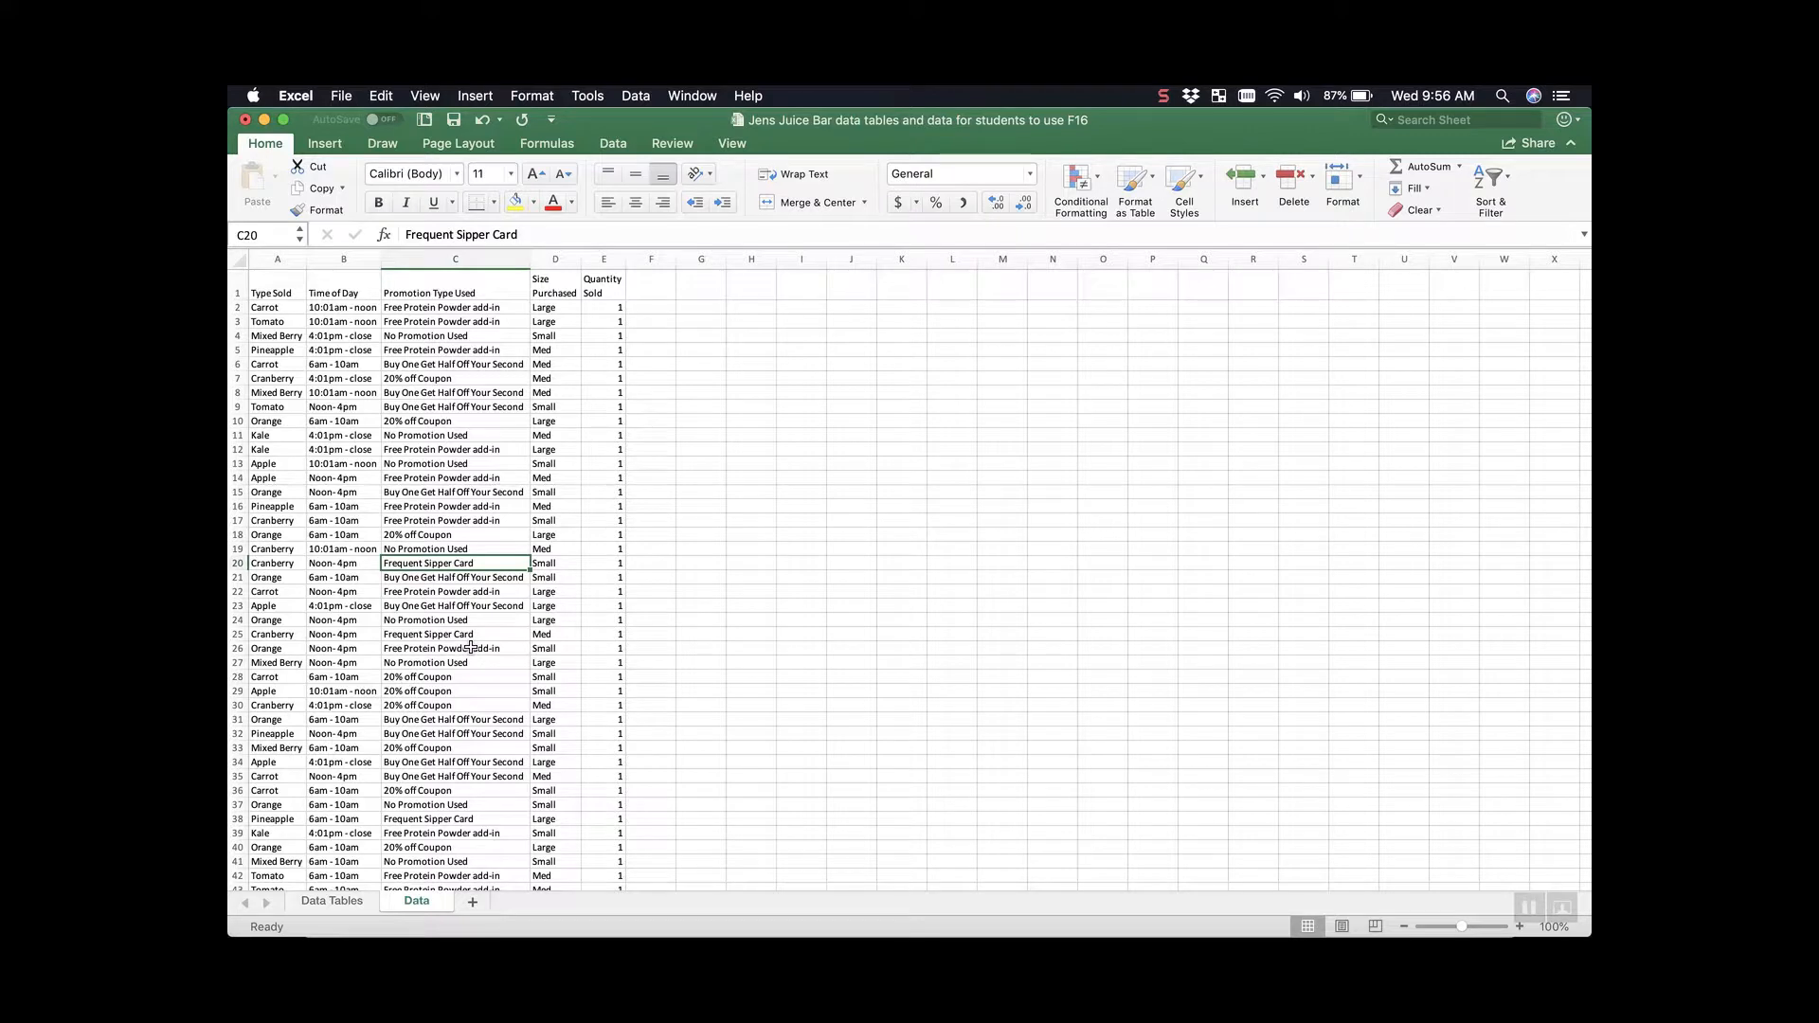
key("super+a")
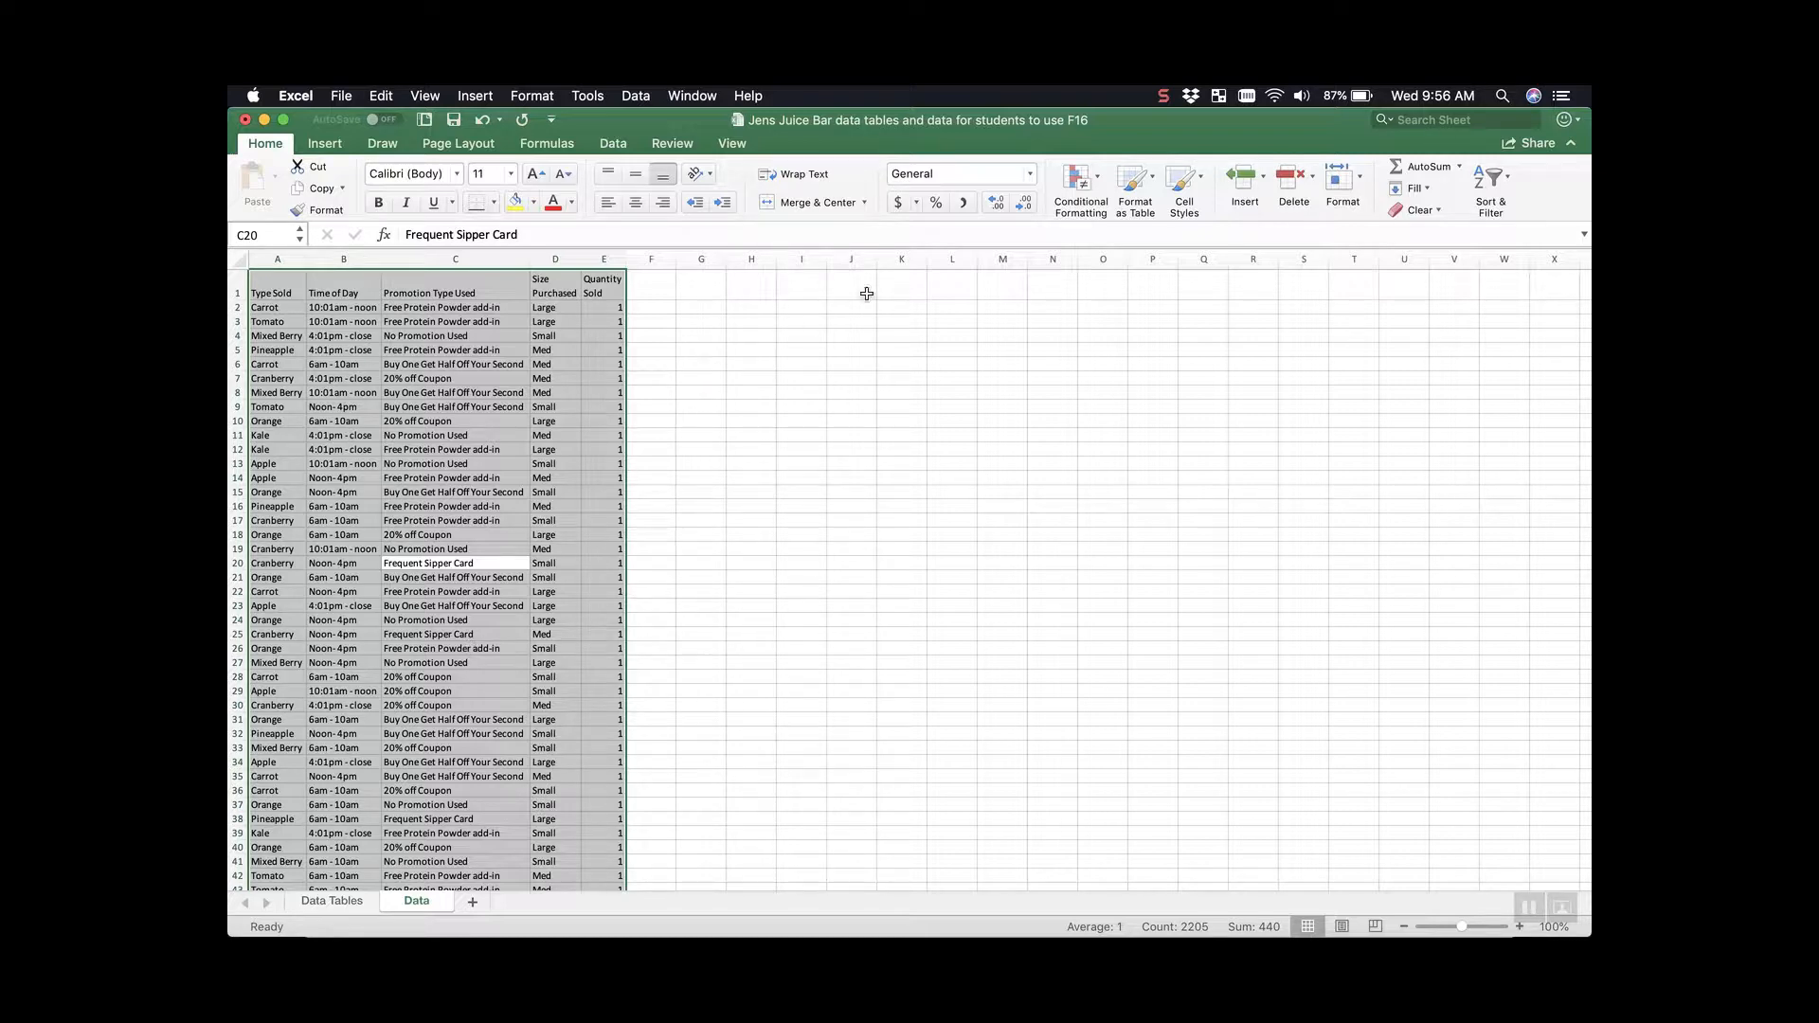
left_click(1138, 186)
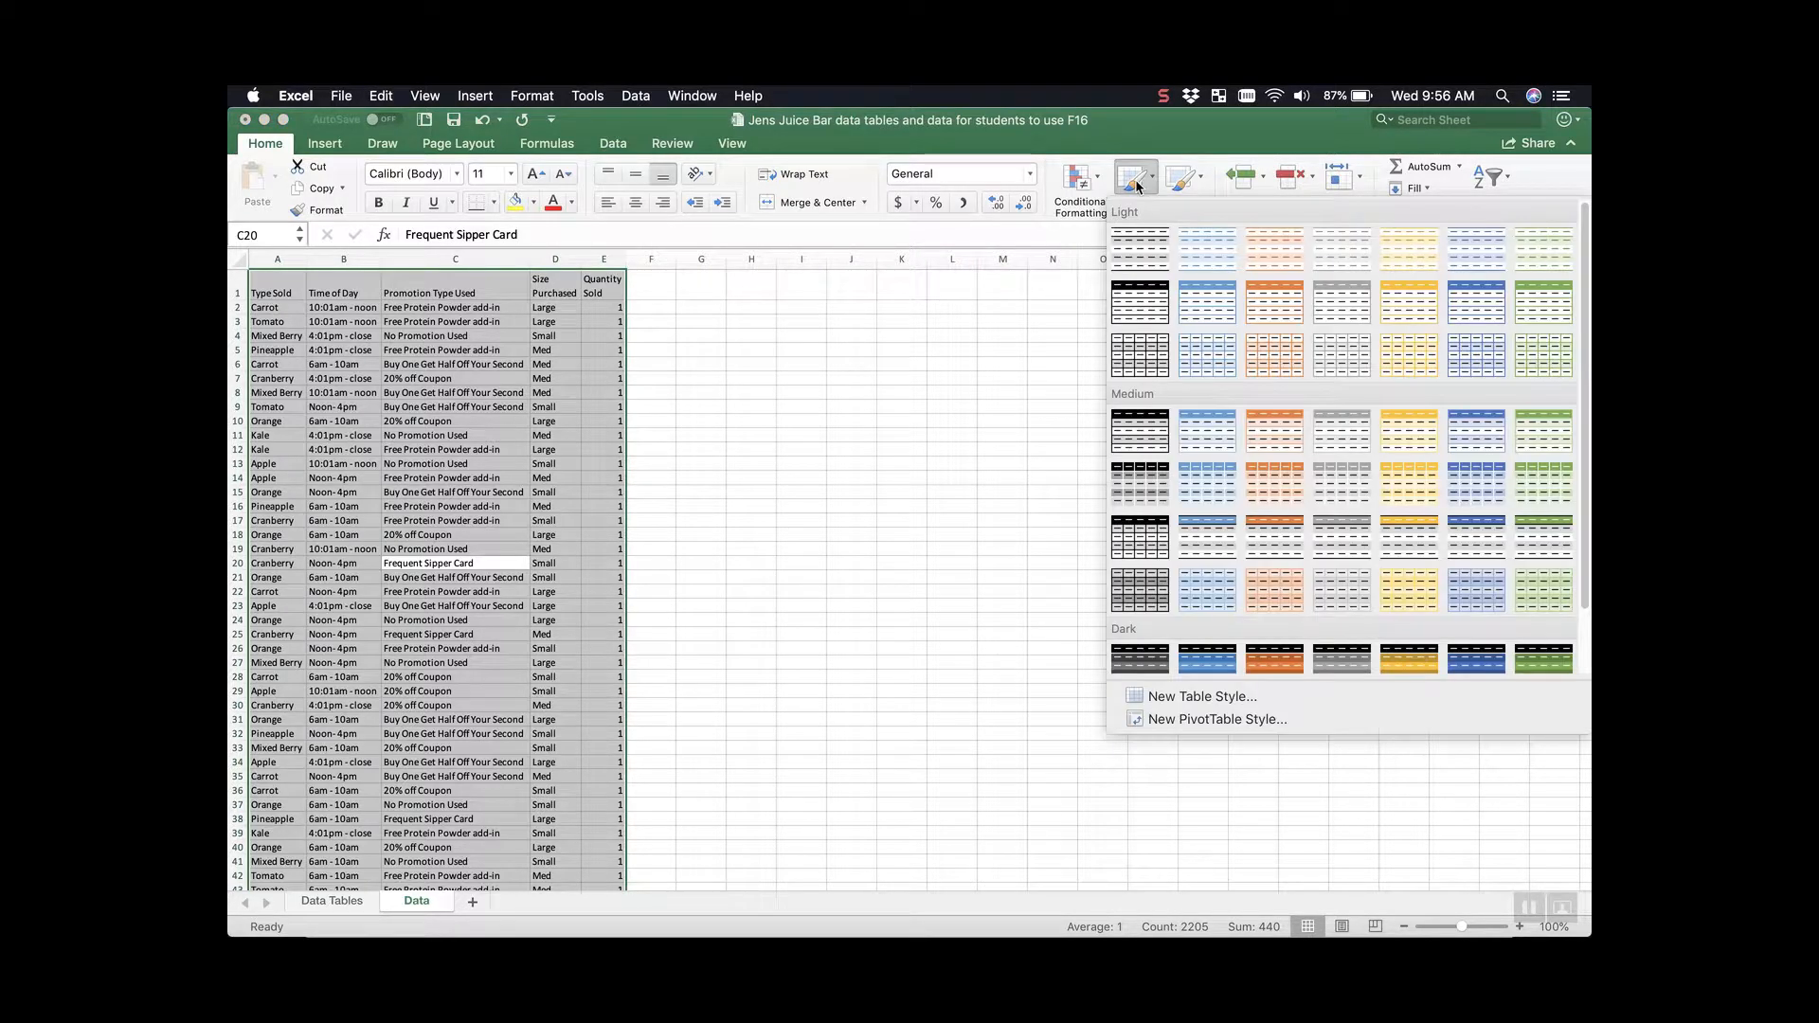
left_click(1127, 254)
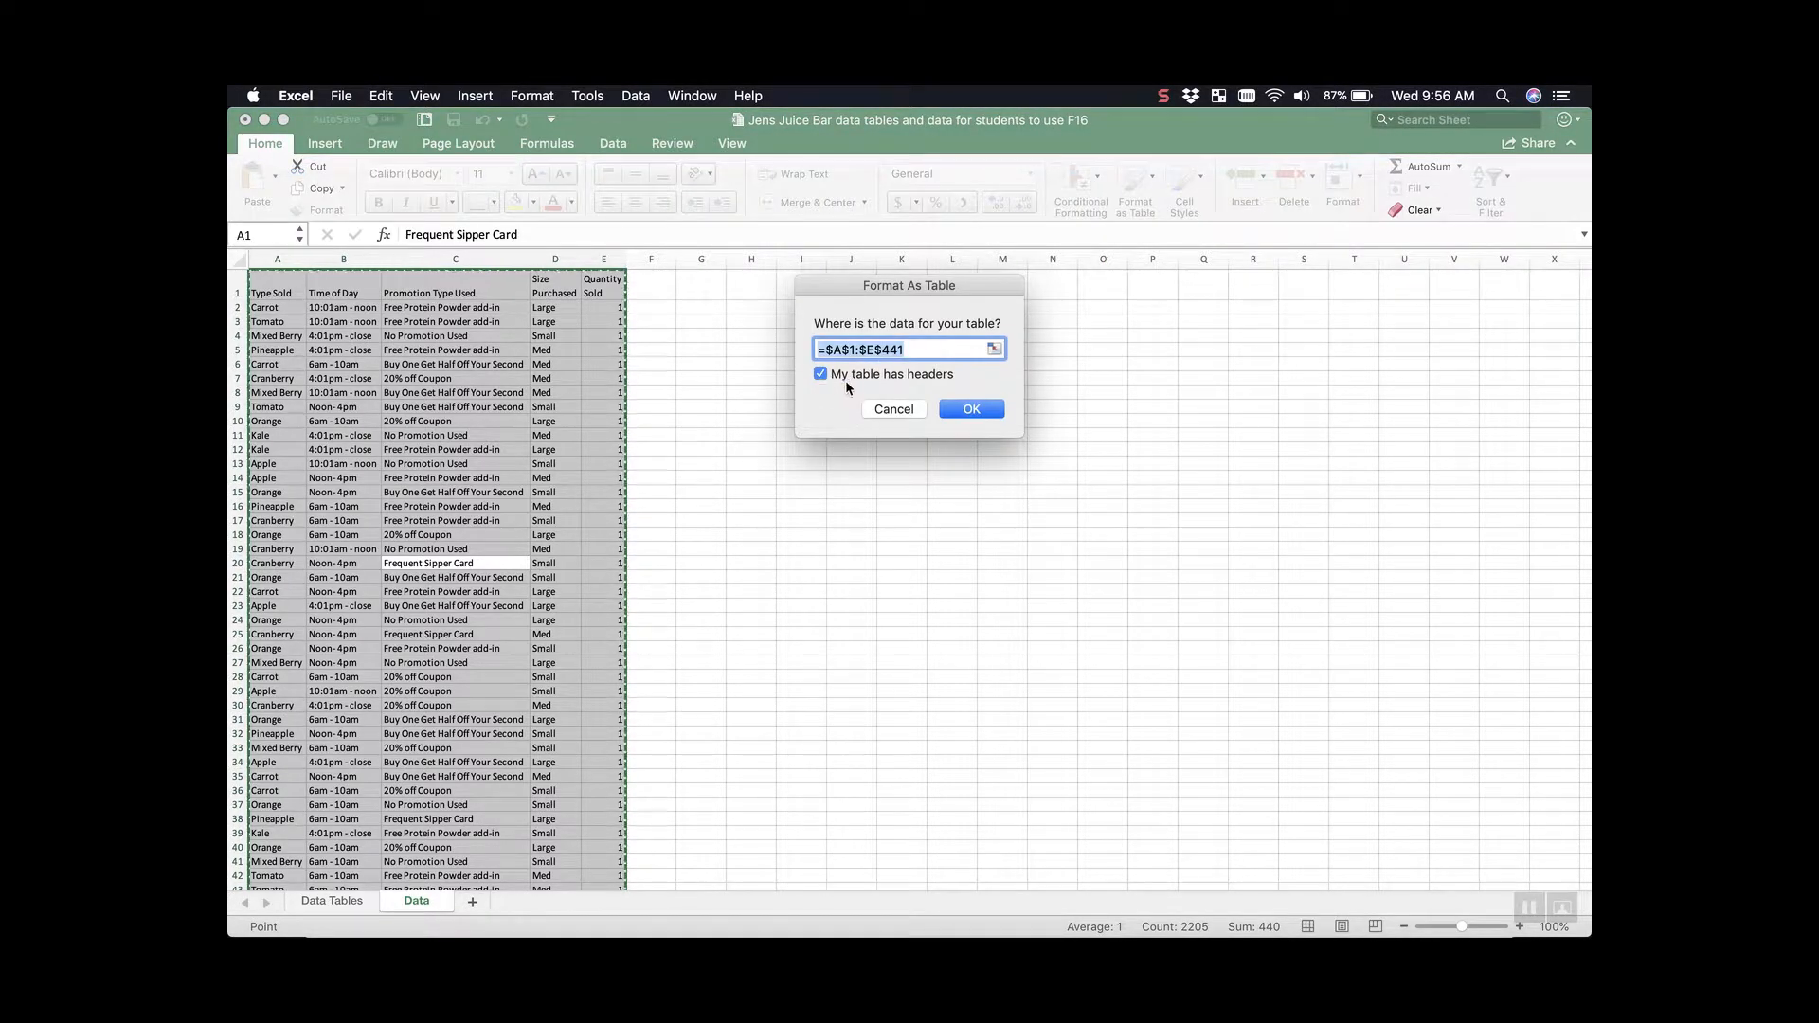
left_click(972, 409)
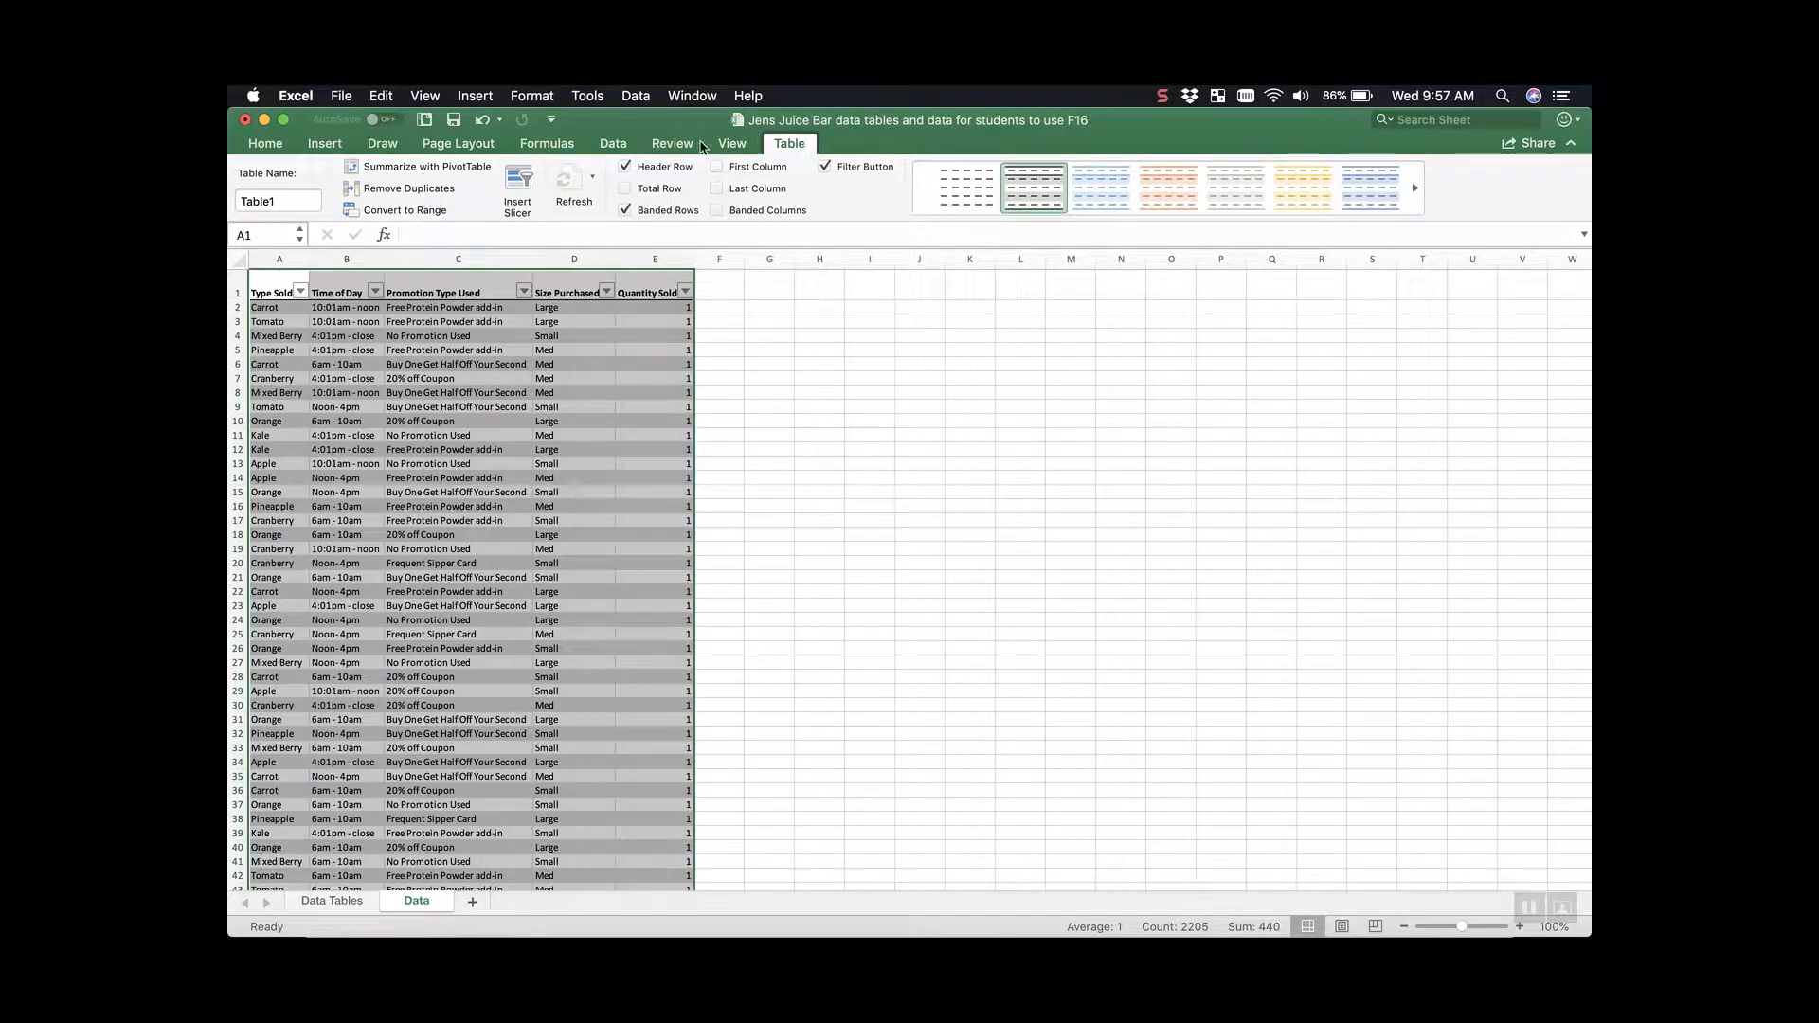
Step: Create a PivotTable from Table1 on a new worksheet, with Type Sold as rows and the sum of Quantity Sold as values
left_click(398, 168)
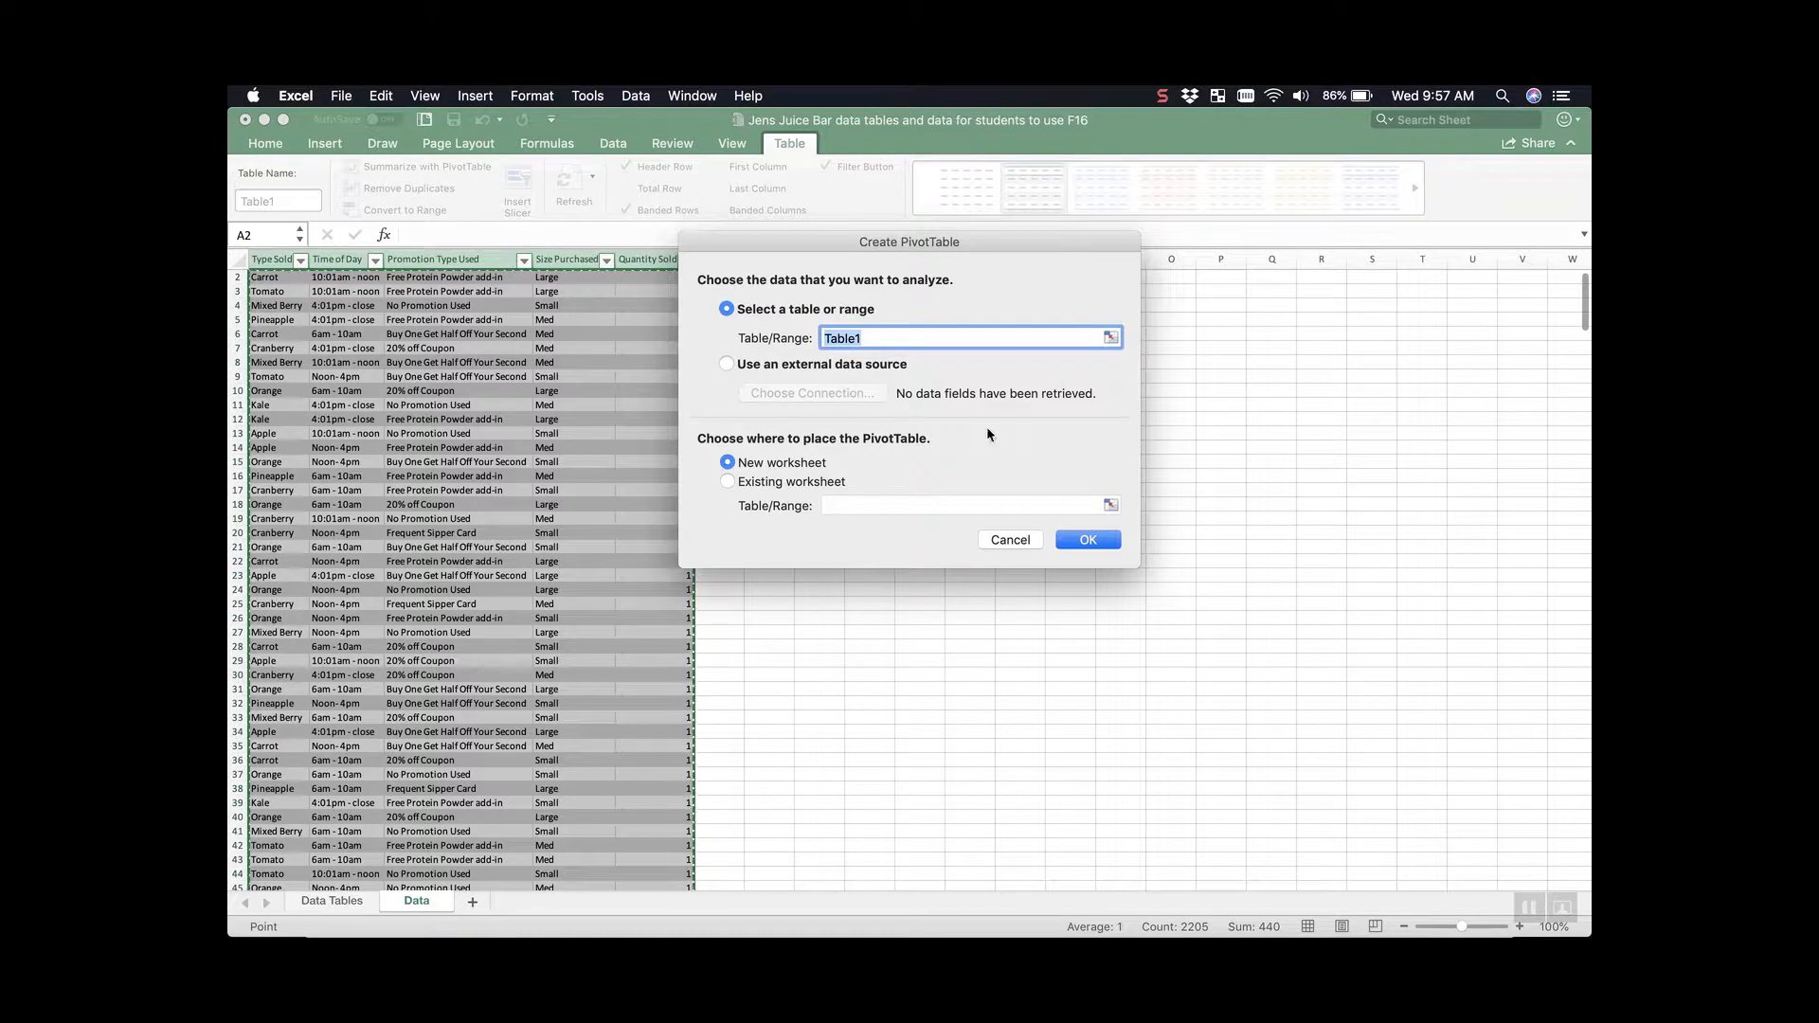
left_click(1097, 540)
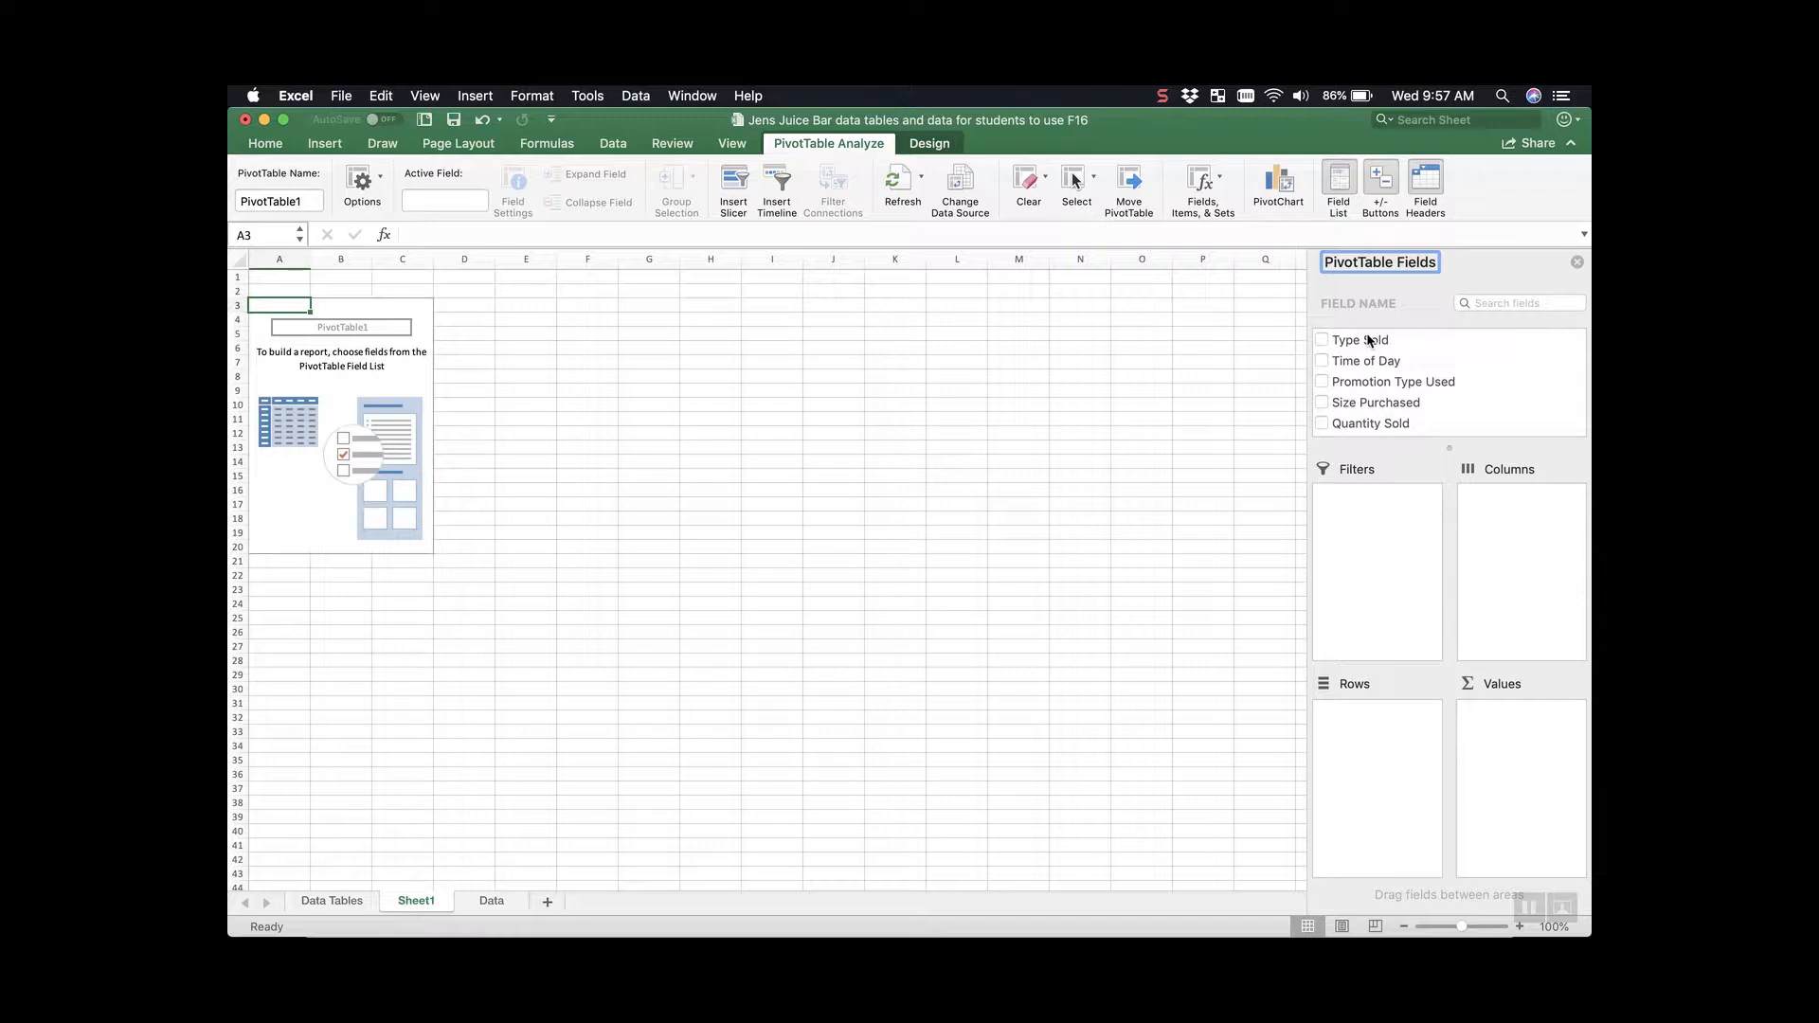
left_click_drag(1358, 343, 1382, 762)
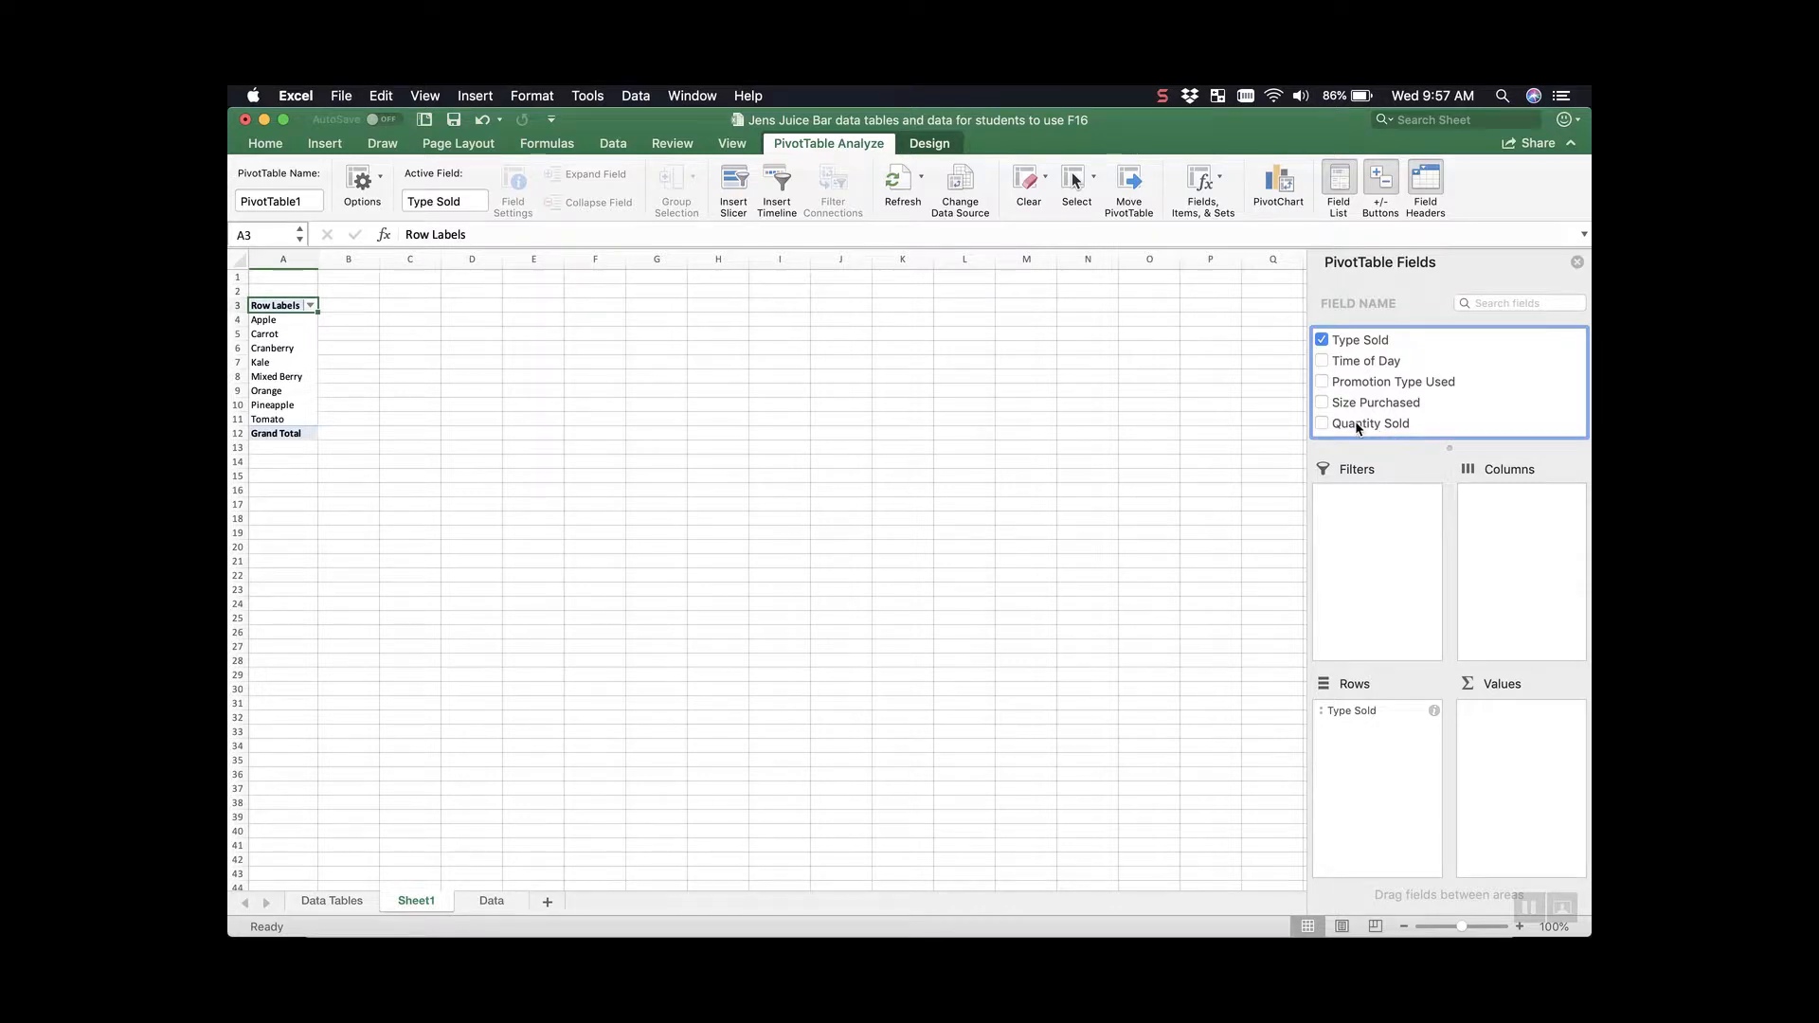
left_click_drag(1358, 426, 1526, 769)
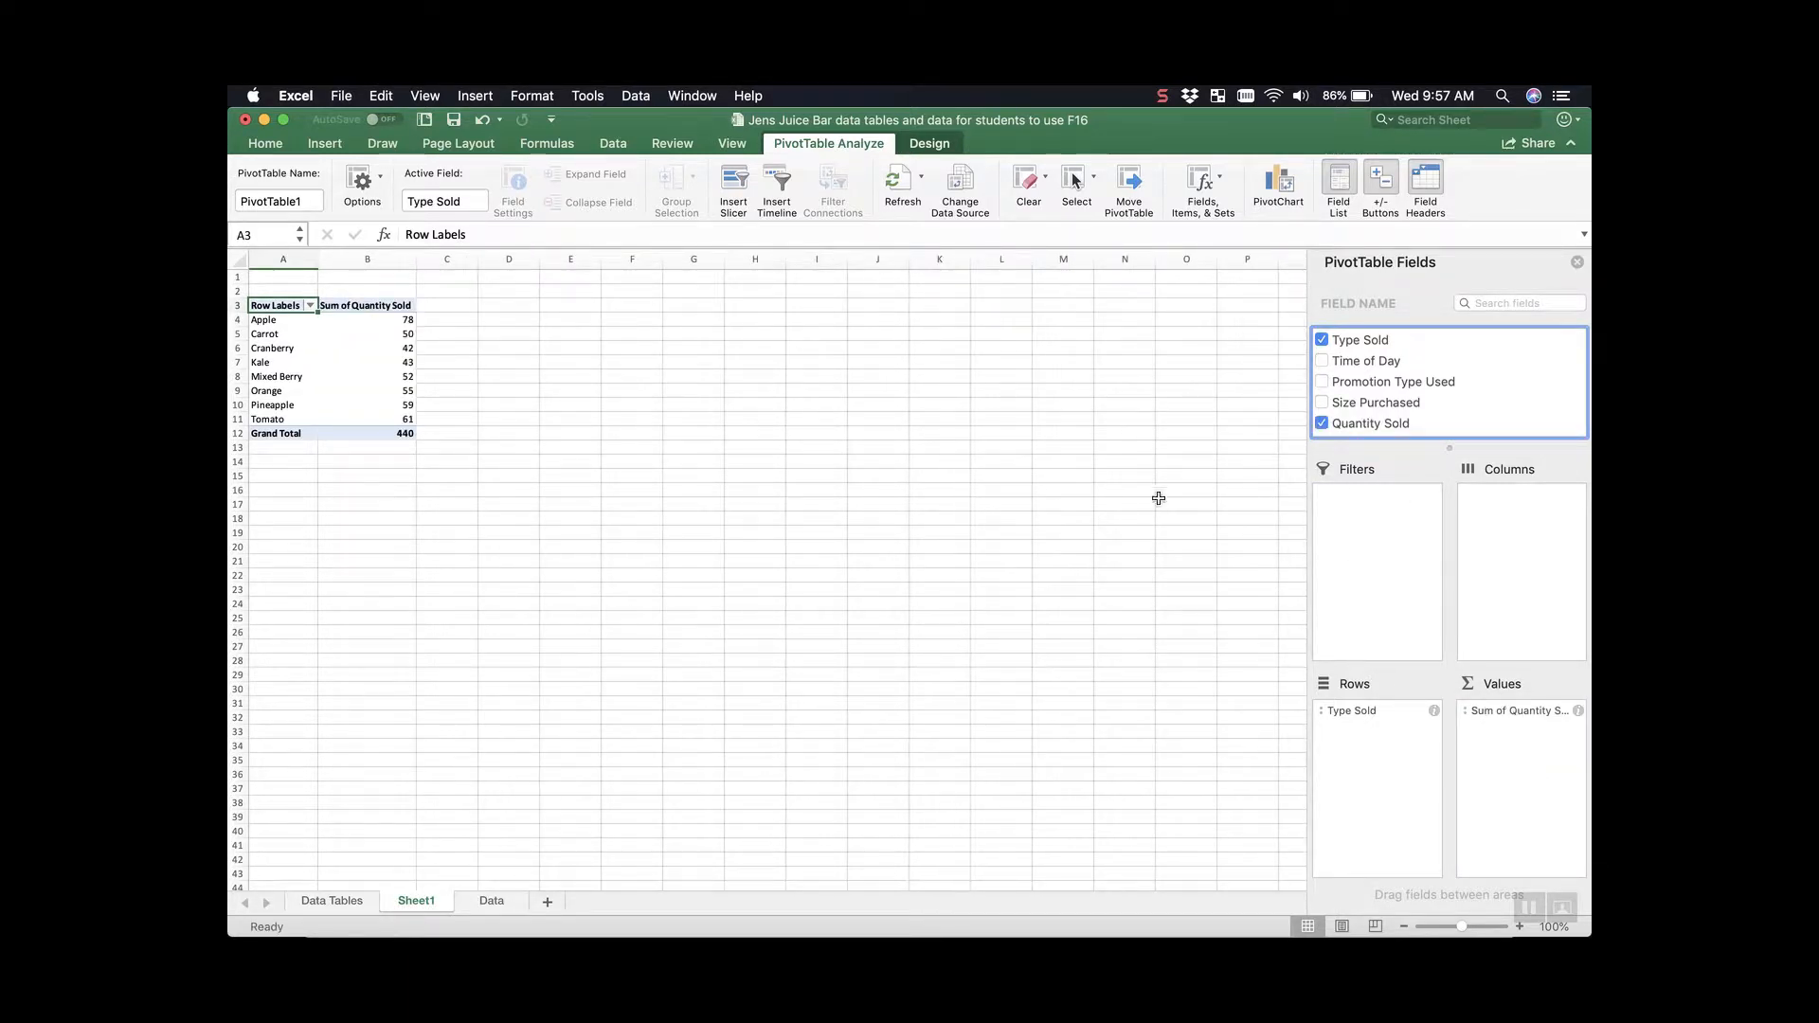
left_click_drag(384, 322, 375, 439)
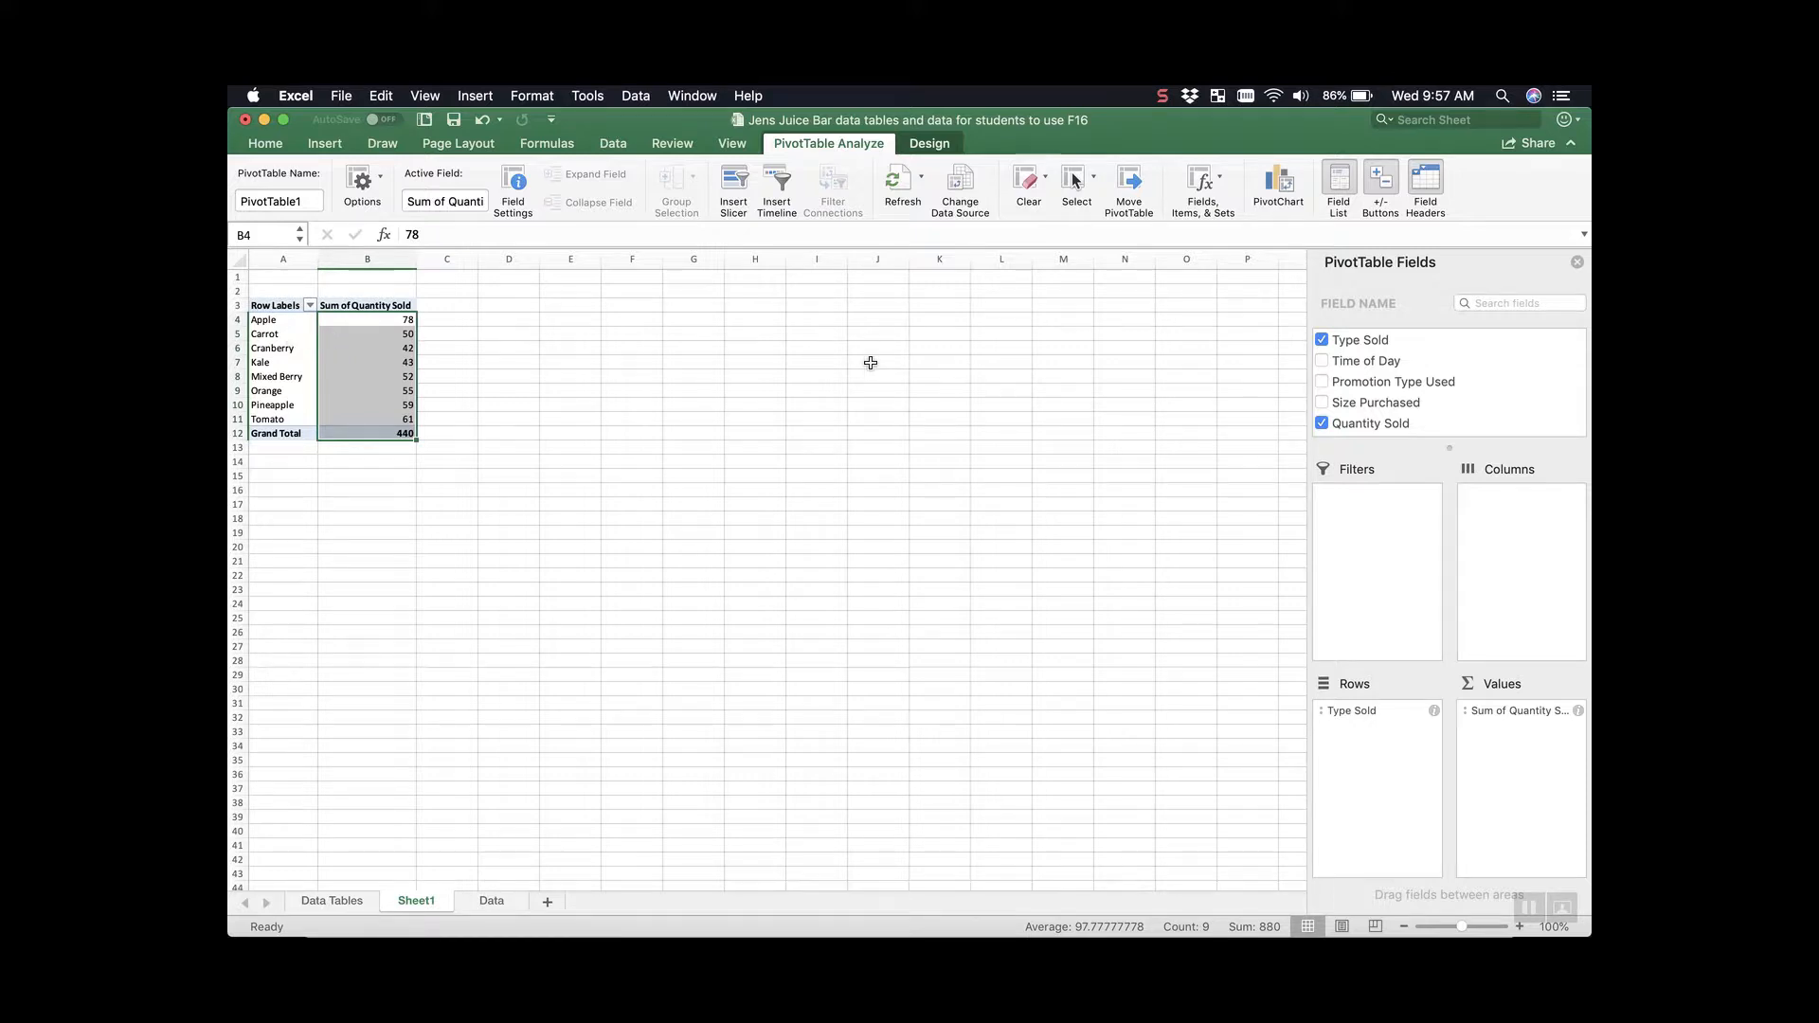
Step: Add Time of Day to the PivotTable rows and place it above Type Sold as the outer grouping
left_click_drag(1374, 368, 1381, 761)
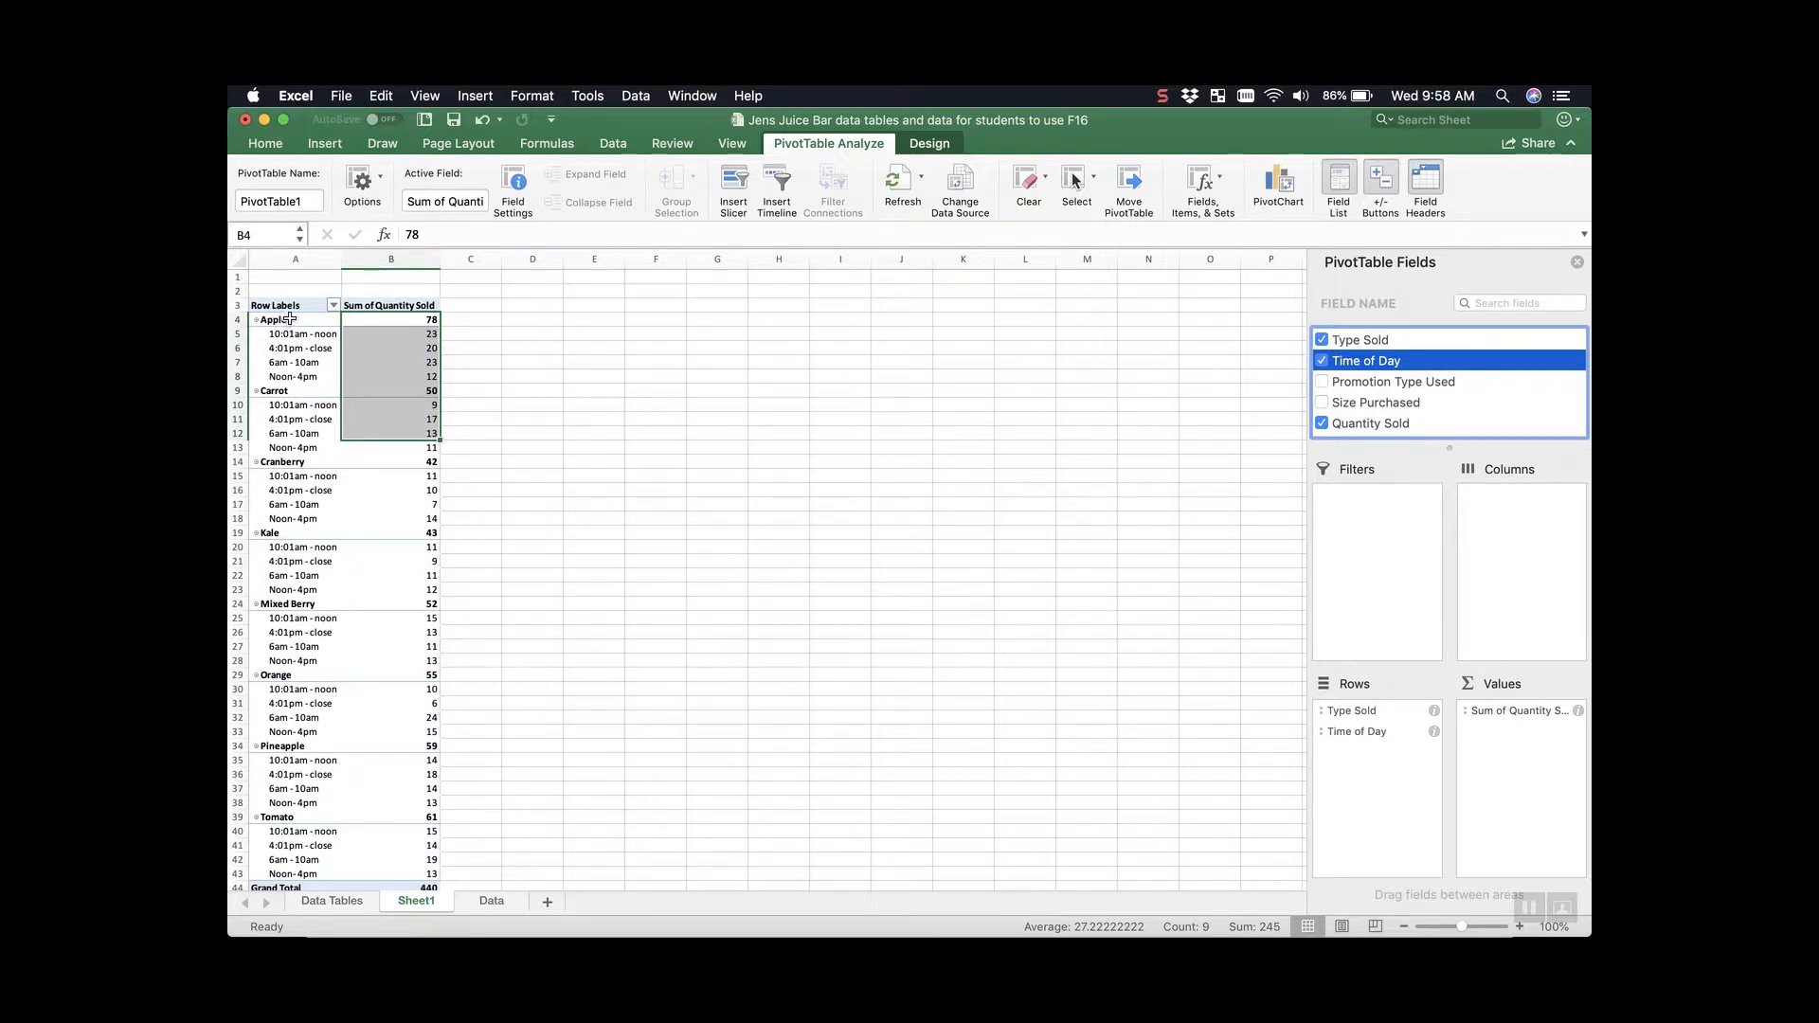
left_click(1348, 713)
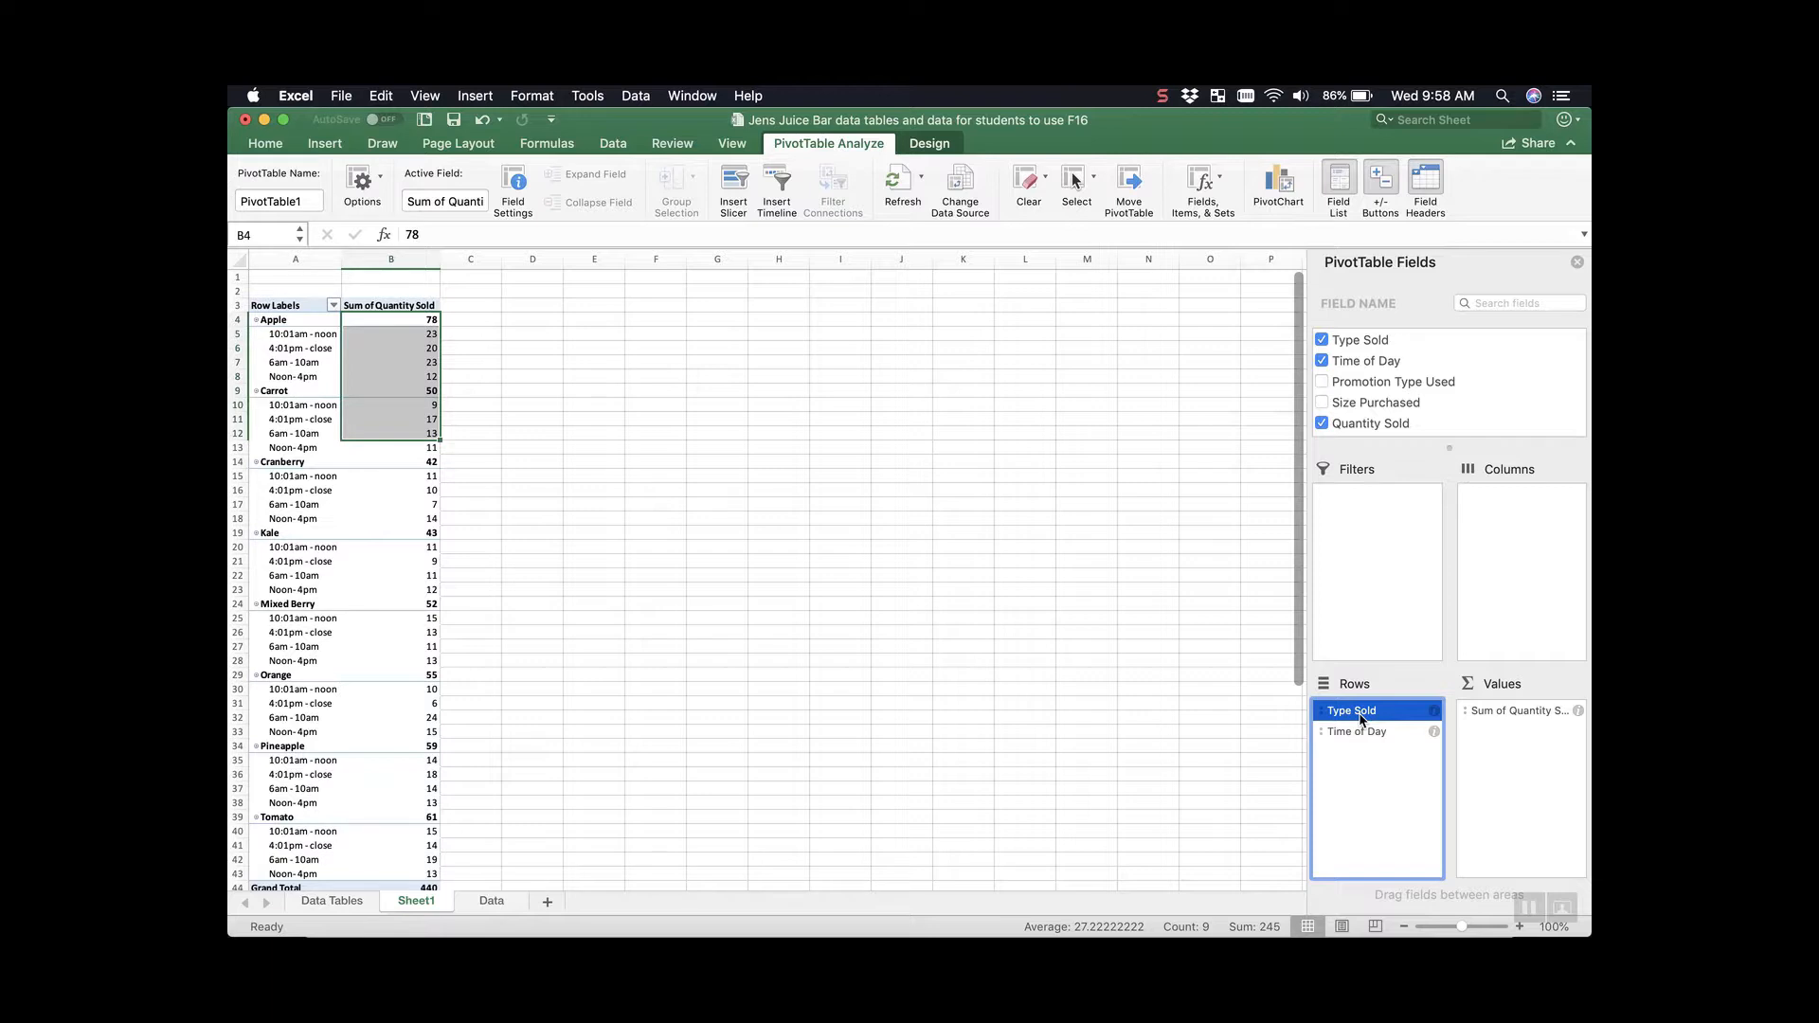
left_click_drag(1361, 718, 1372, 758)
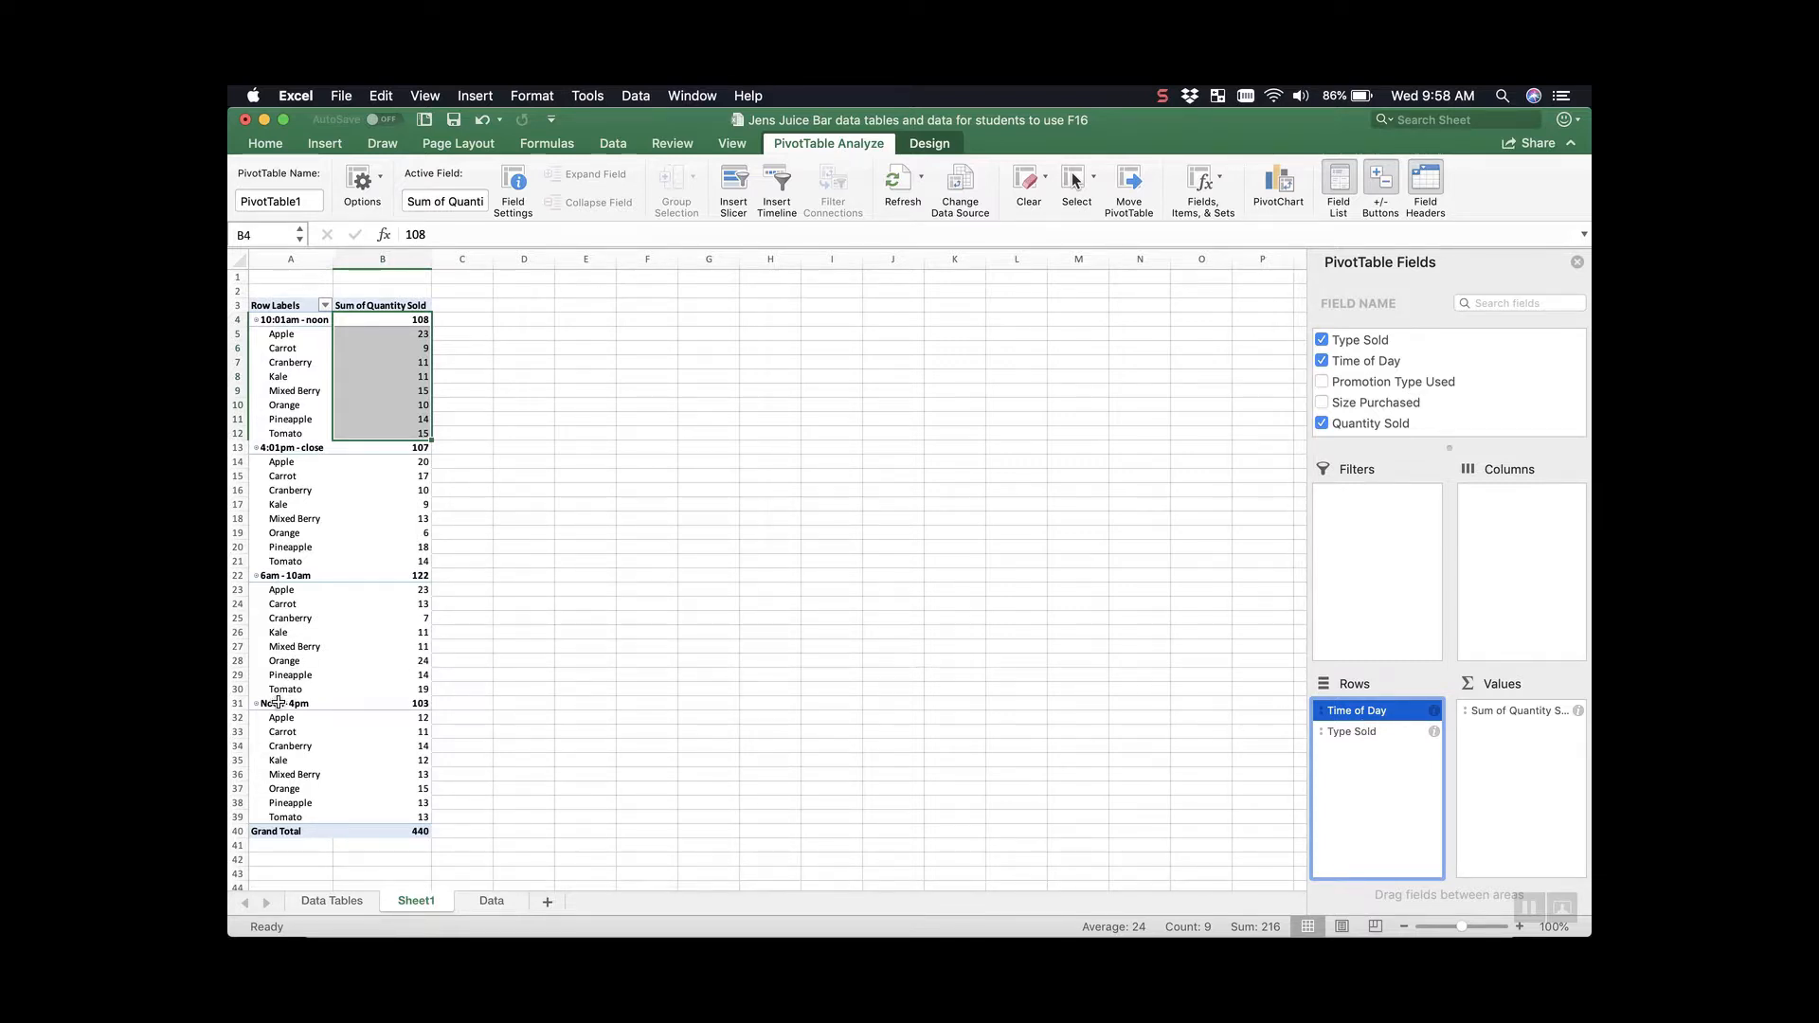
Step: Order the Time of Day groups as 6am - 10am, 10:01am - noon, Noon-4pm, 4:01pm - close, and make the field the PivotTable's columns
left_click(305, 579)
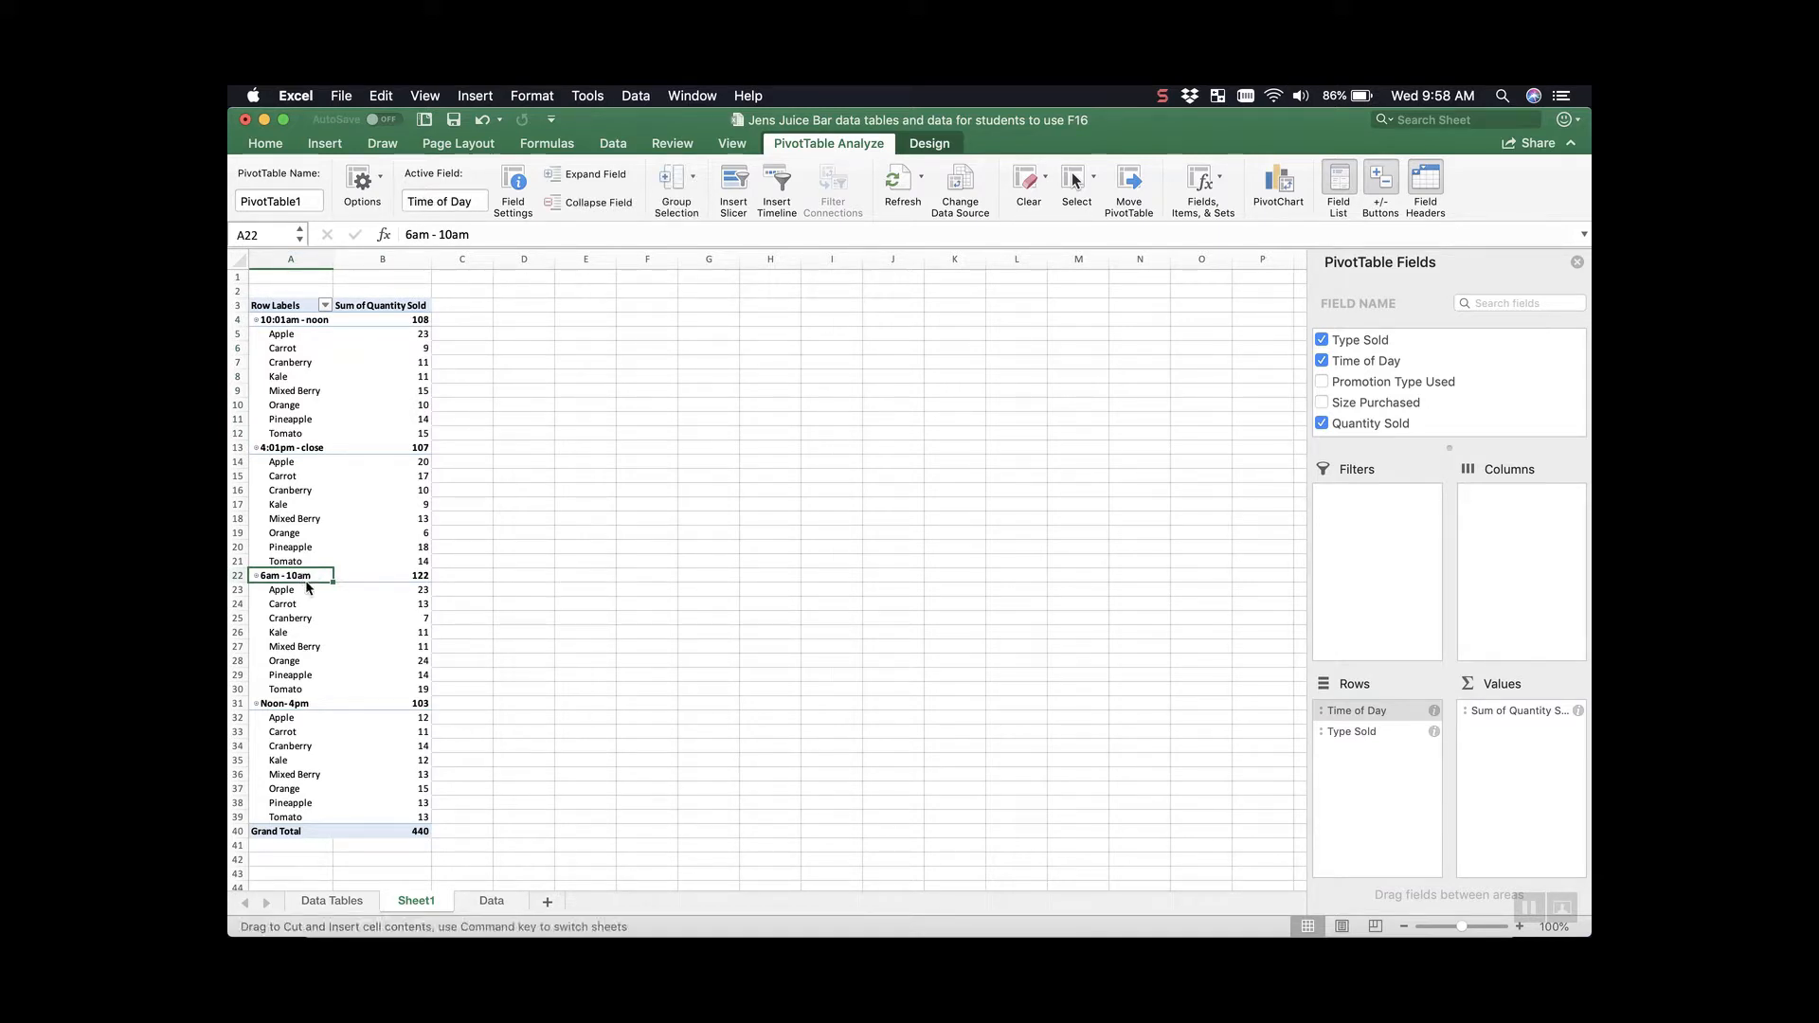
left_click_drag(308, 587, 338, 321)
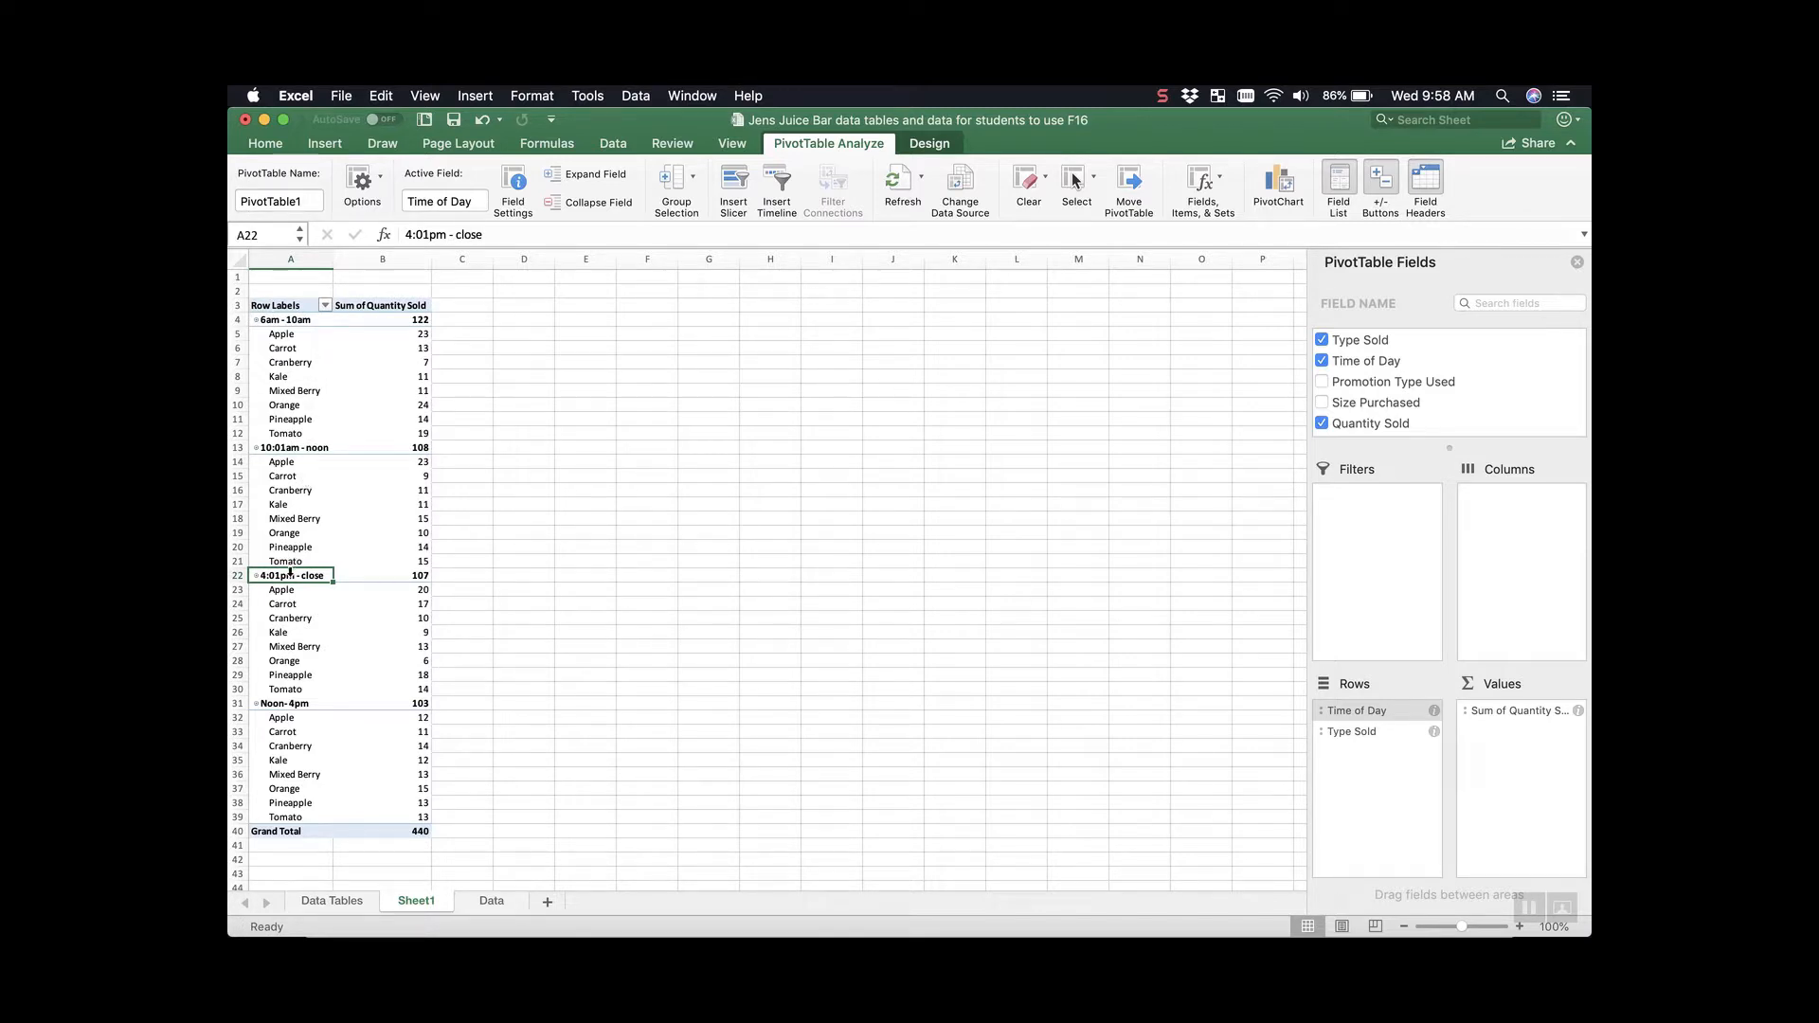
left_click(281, 703)
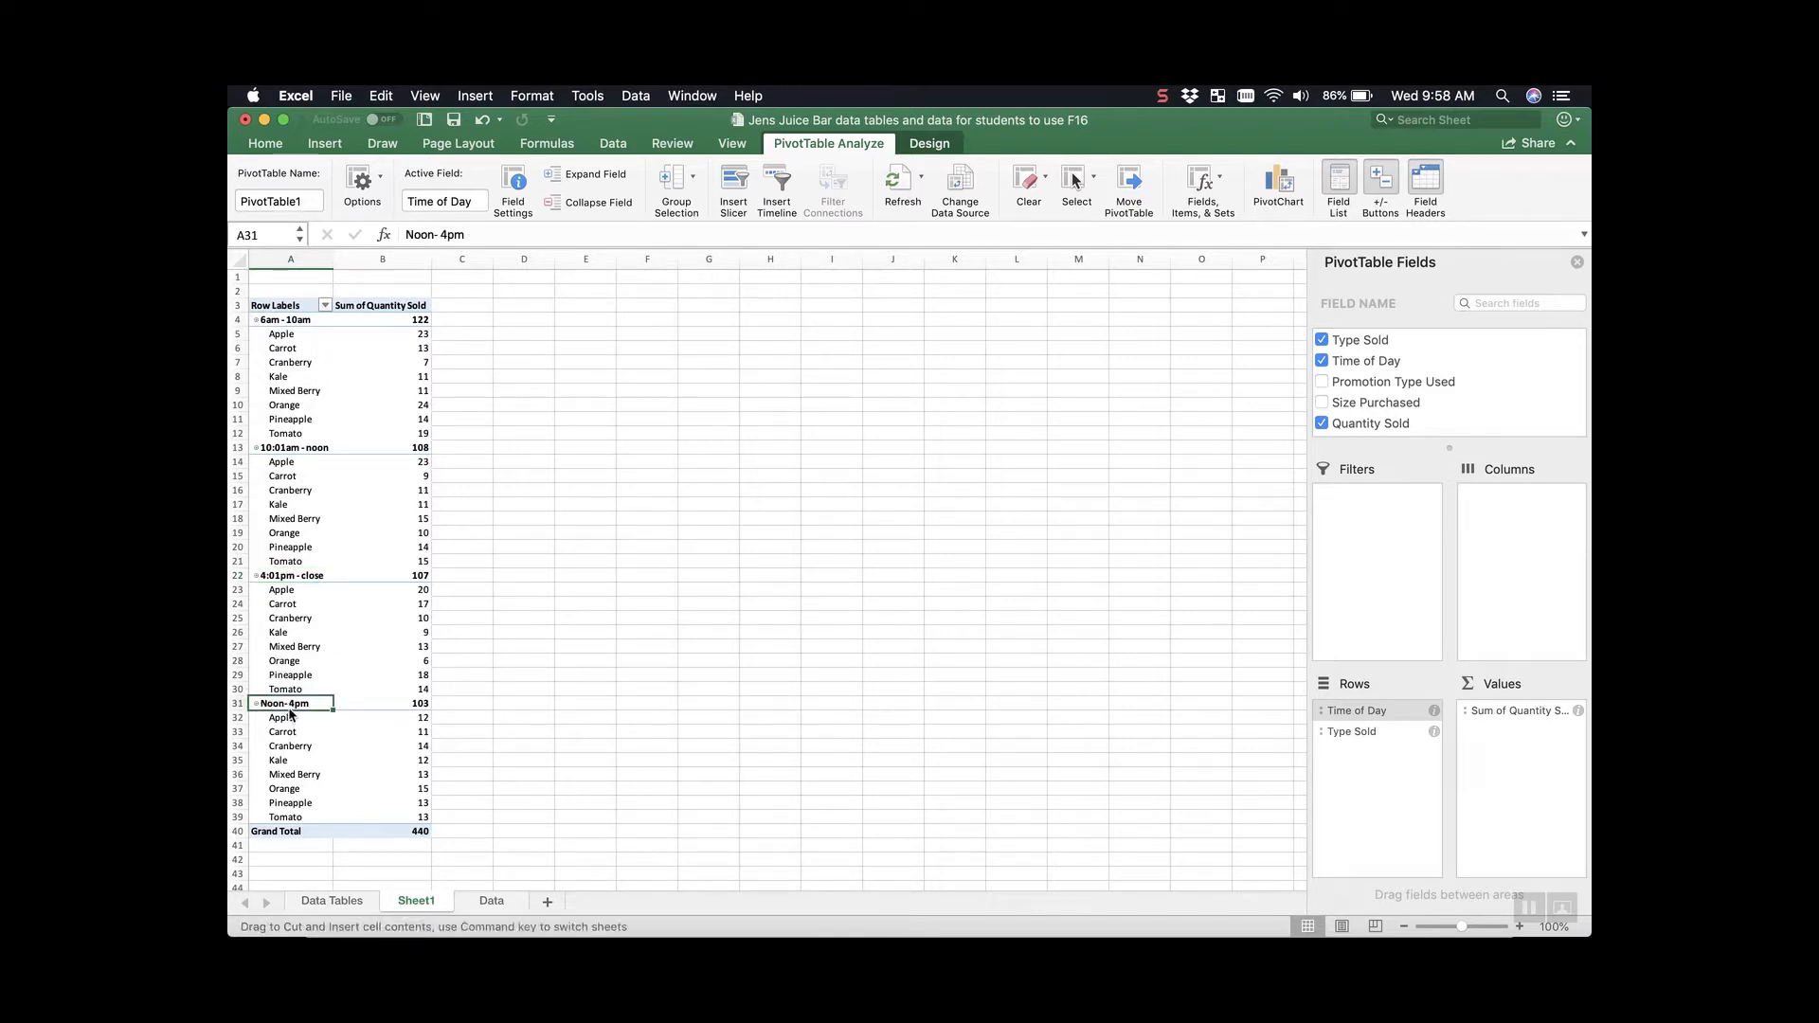
left_click_drag(303, 711, 305, 607)
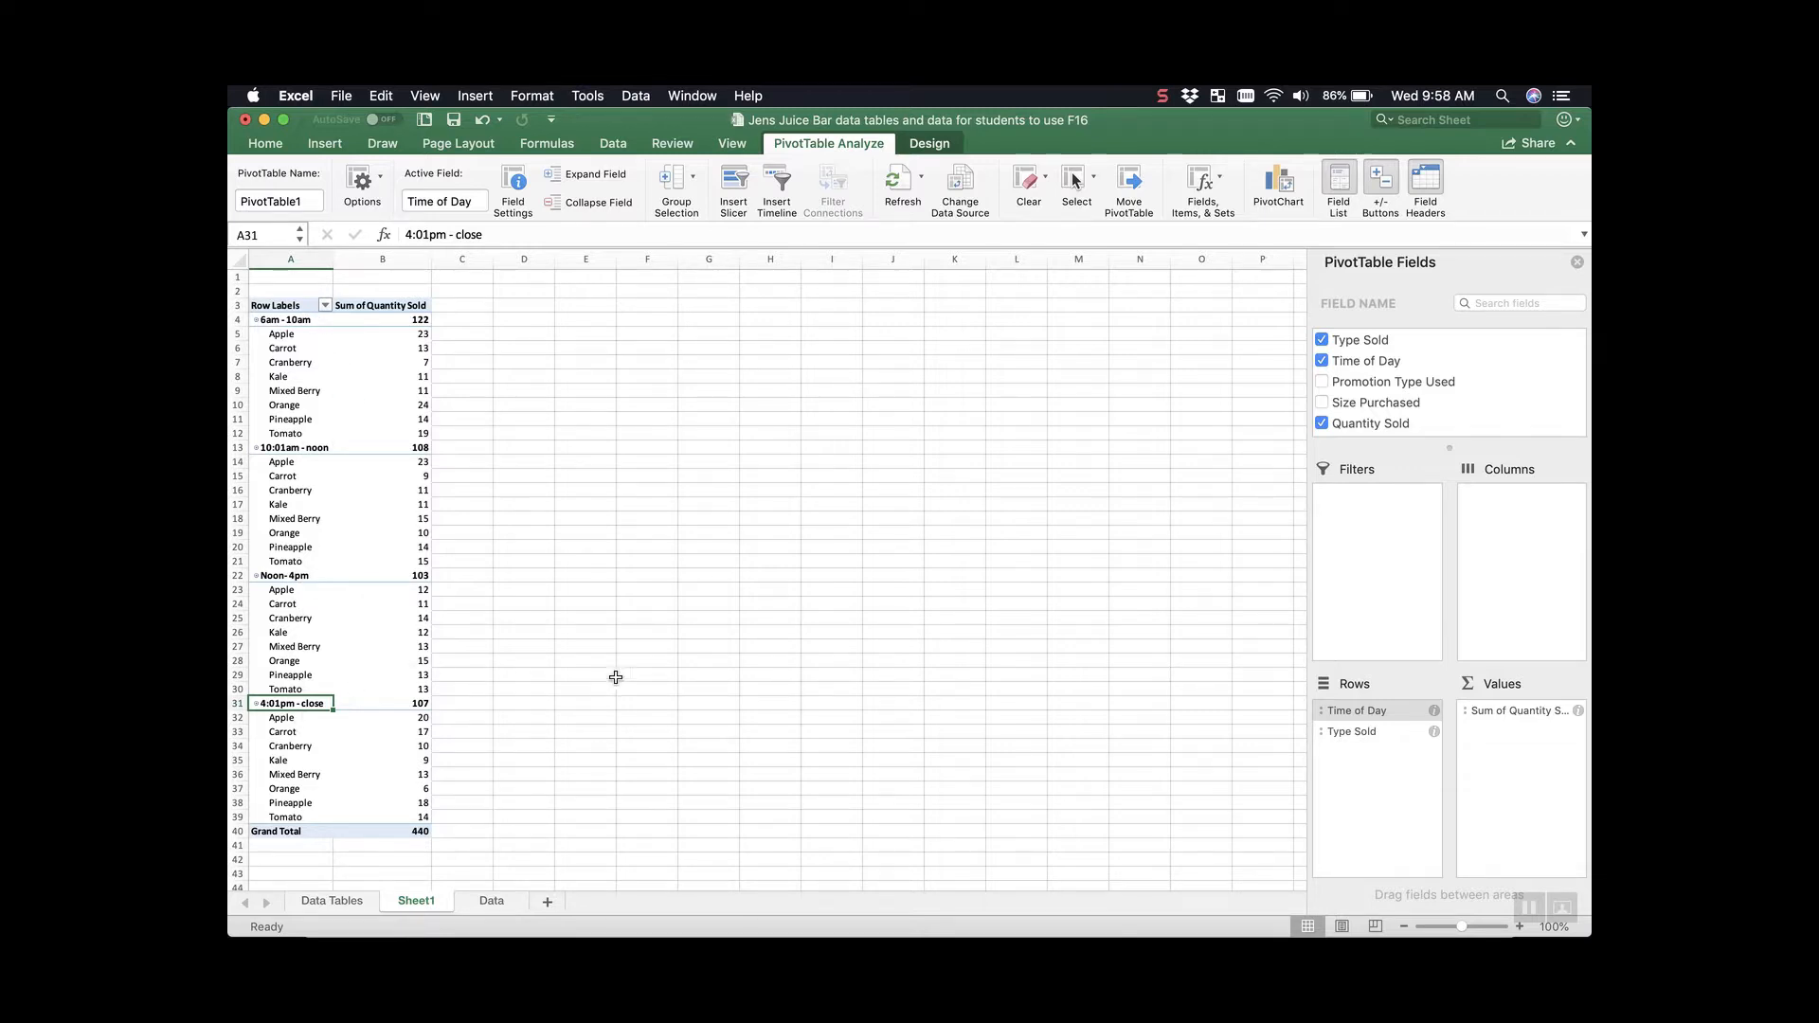
left_click_drag(1366, 713, 1502, 563)
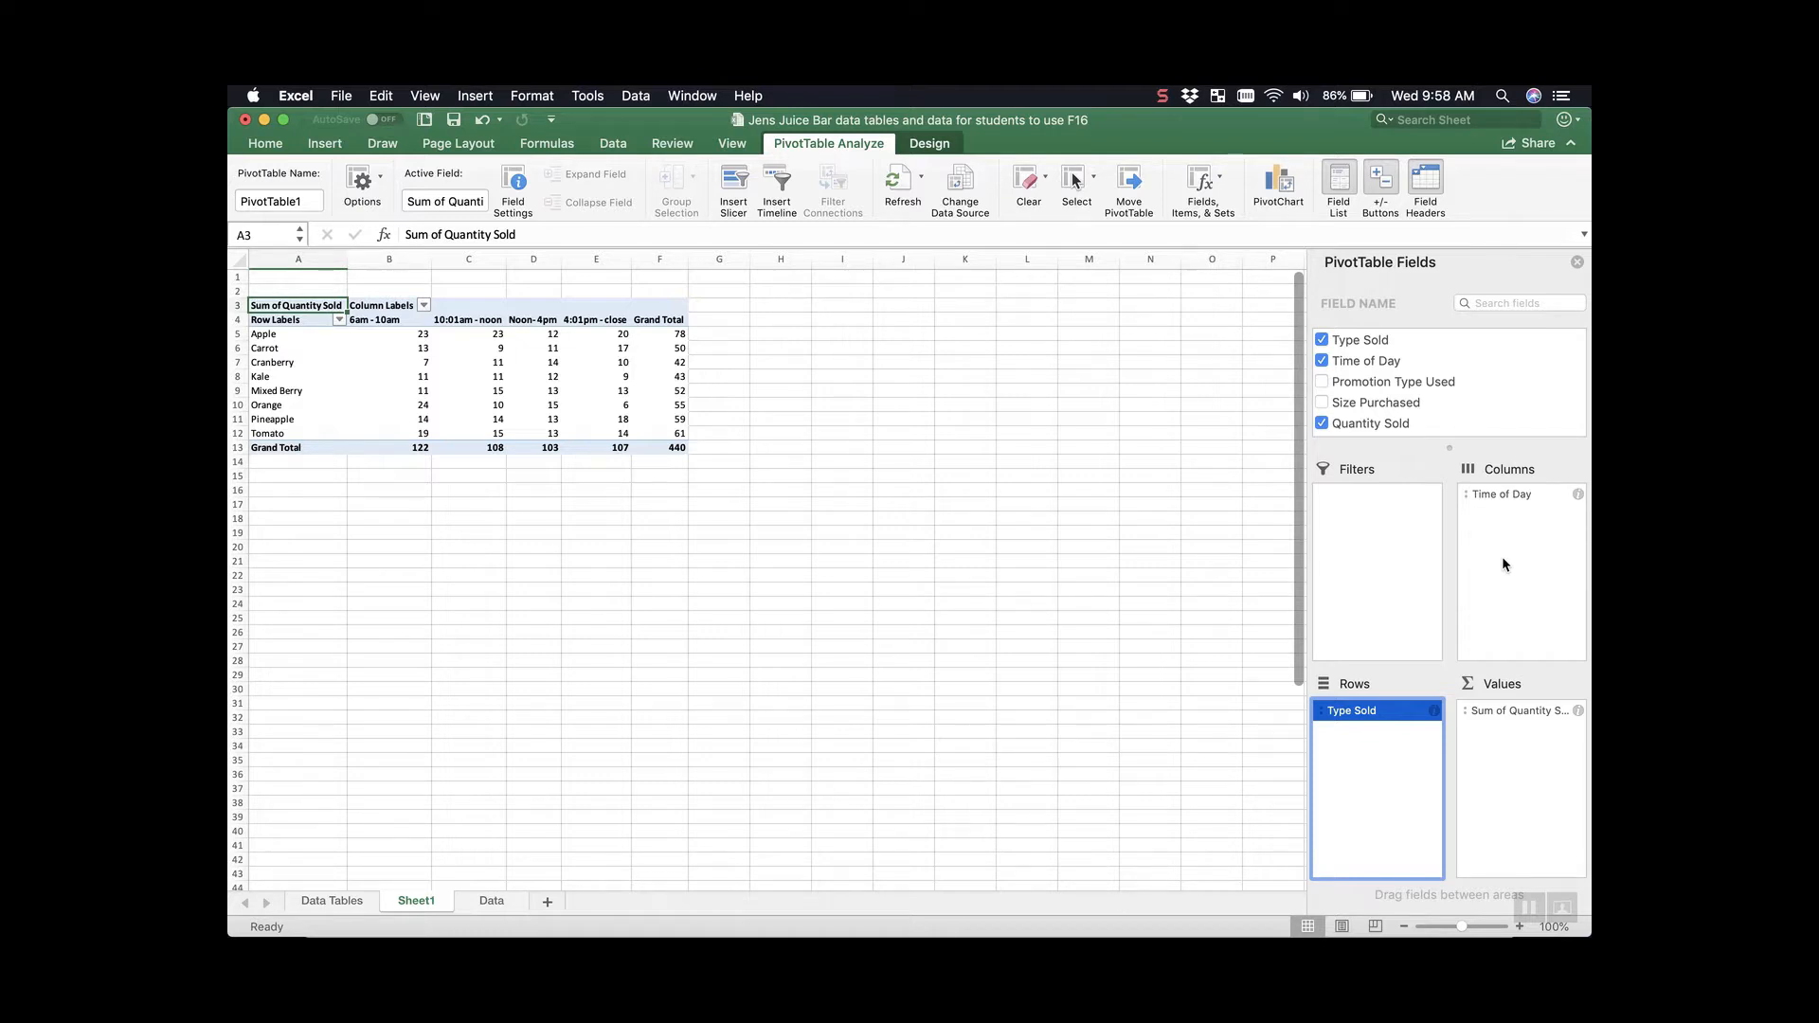
Step: Insert a PivotChart based on the juice sales PivotTable on Sheet1
left_click(534, 390)
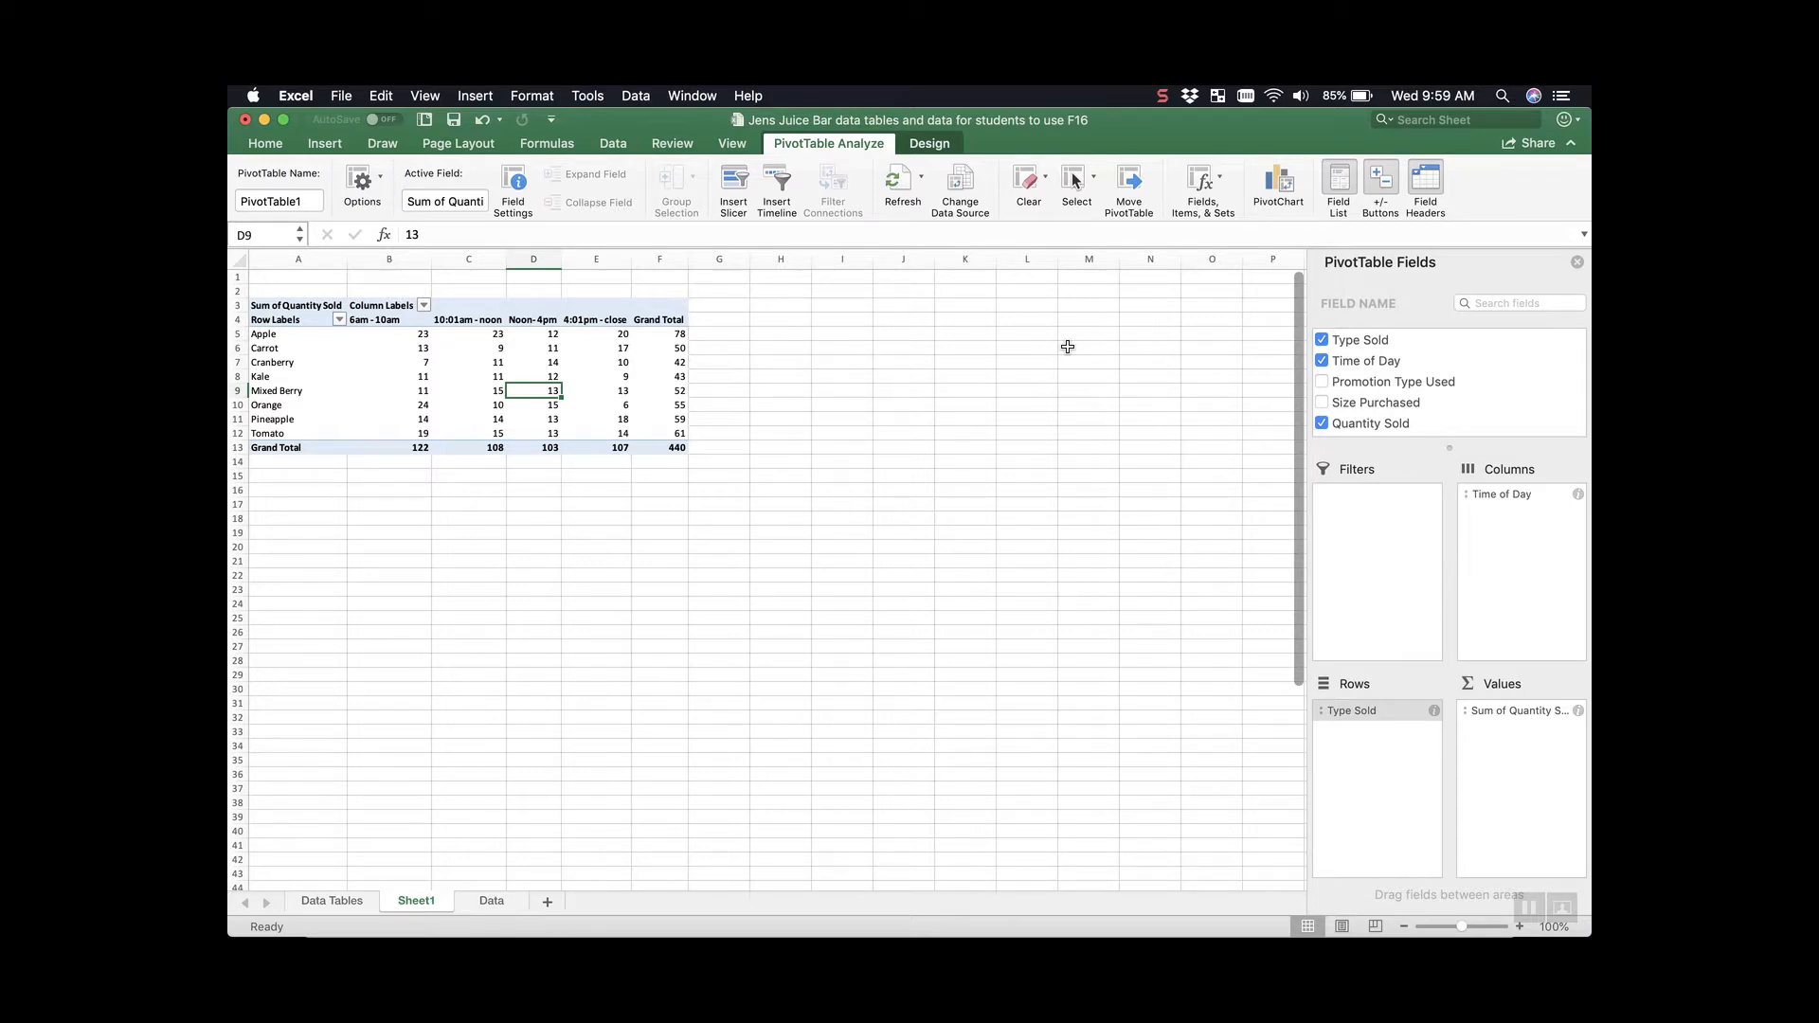
left_click(1288, 183)
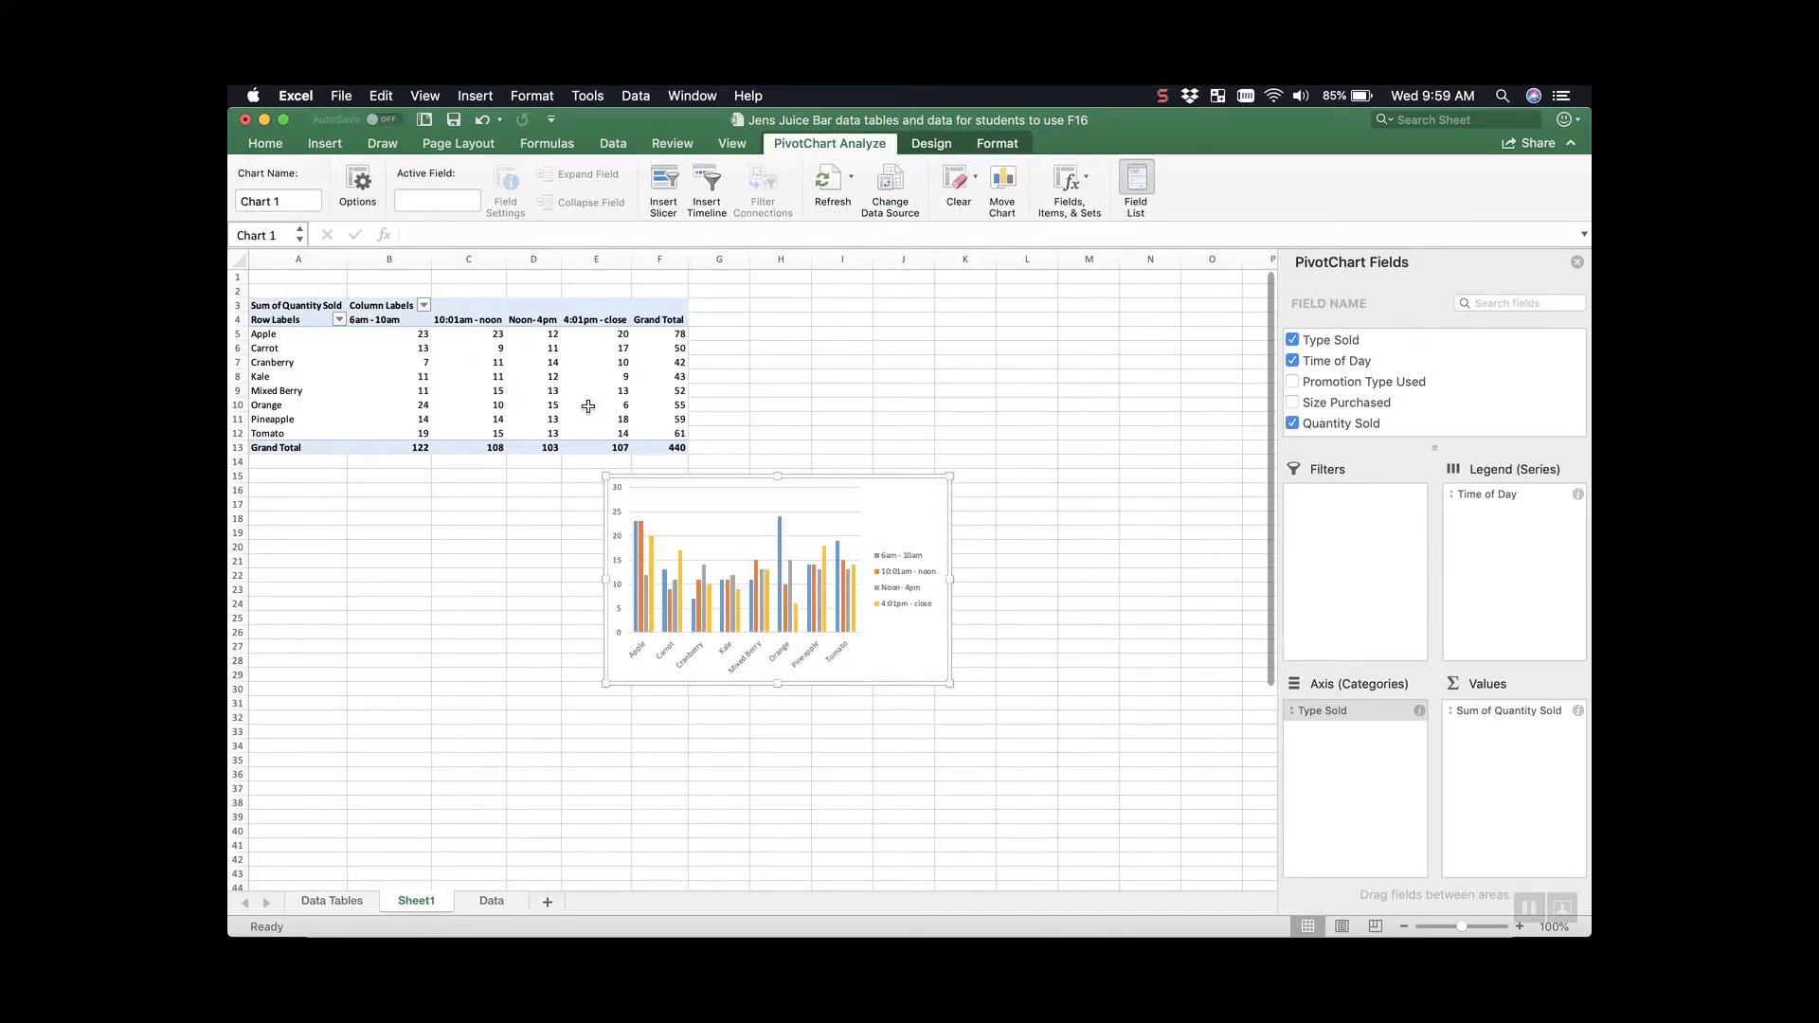
Step: Remove Time of Day from the PivotChart's legend series and add it back to the same area
left_click_drag(1505, 493, 1223, 492)
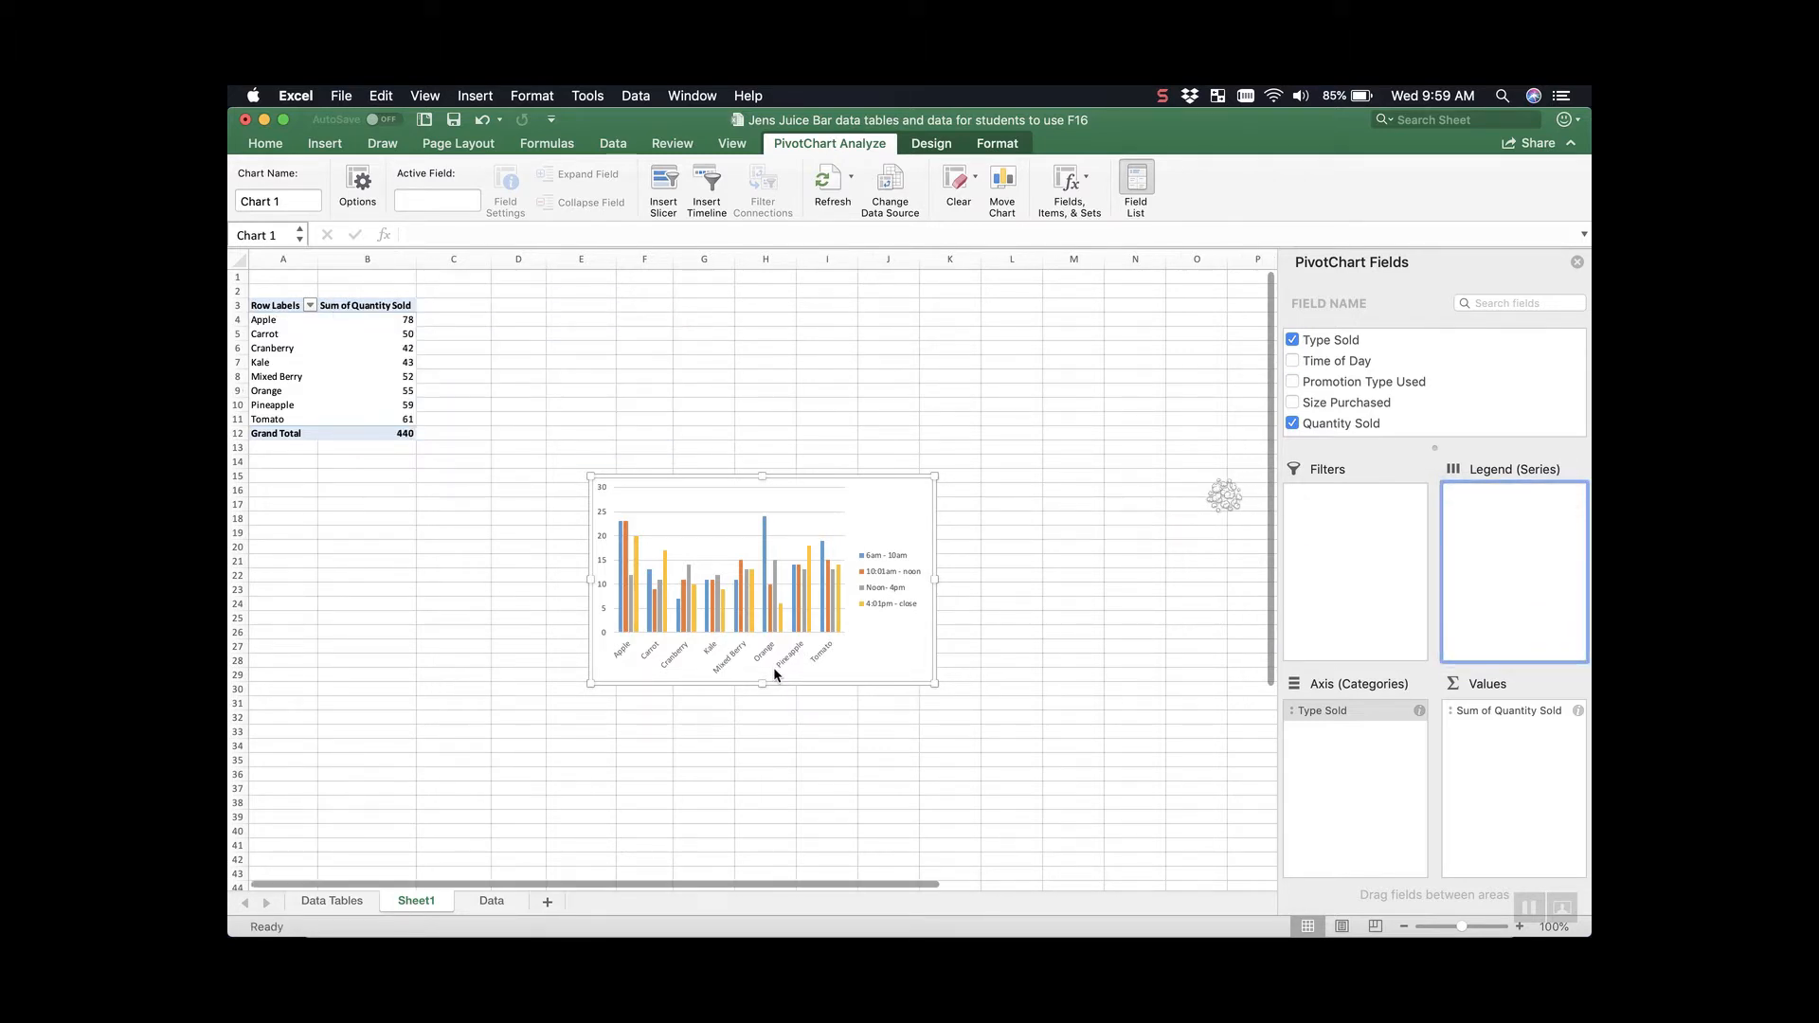
mouse_move(794, 632)
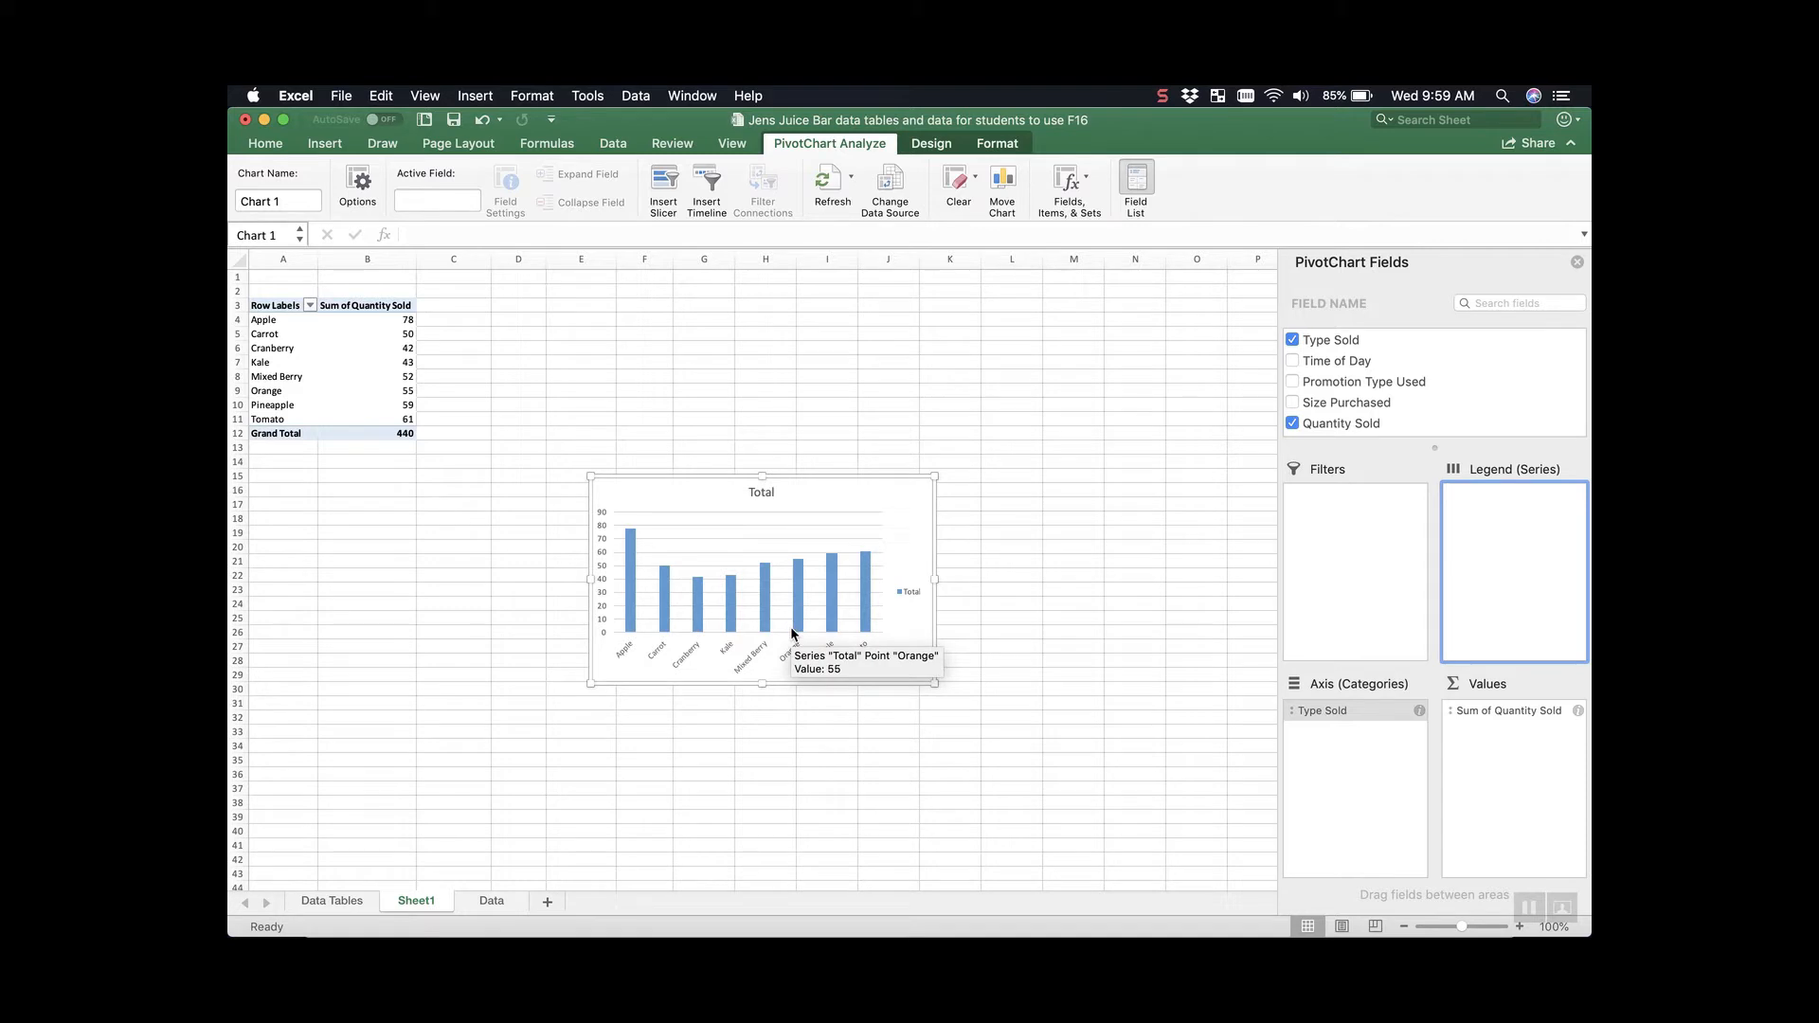
left_click_drag(1349, 361, 1484, 513)
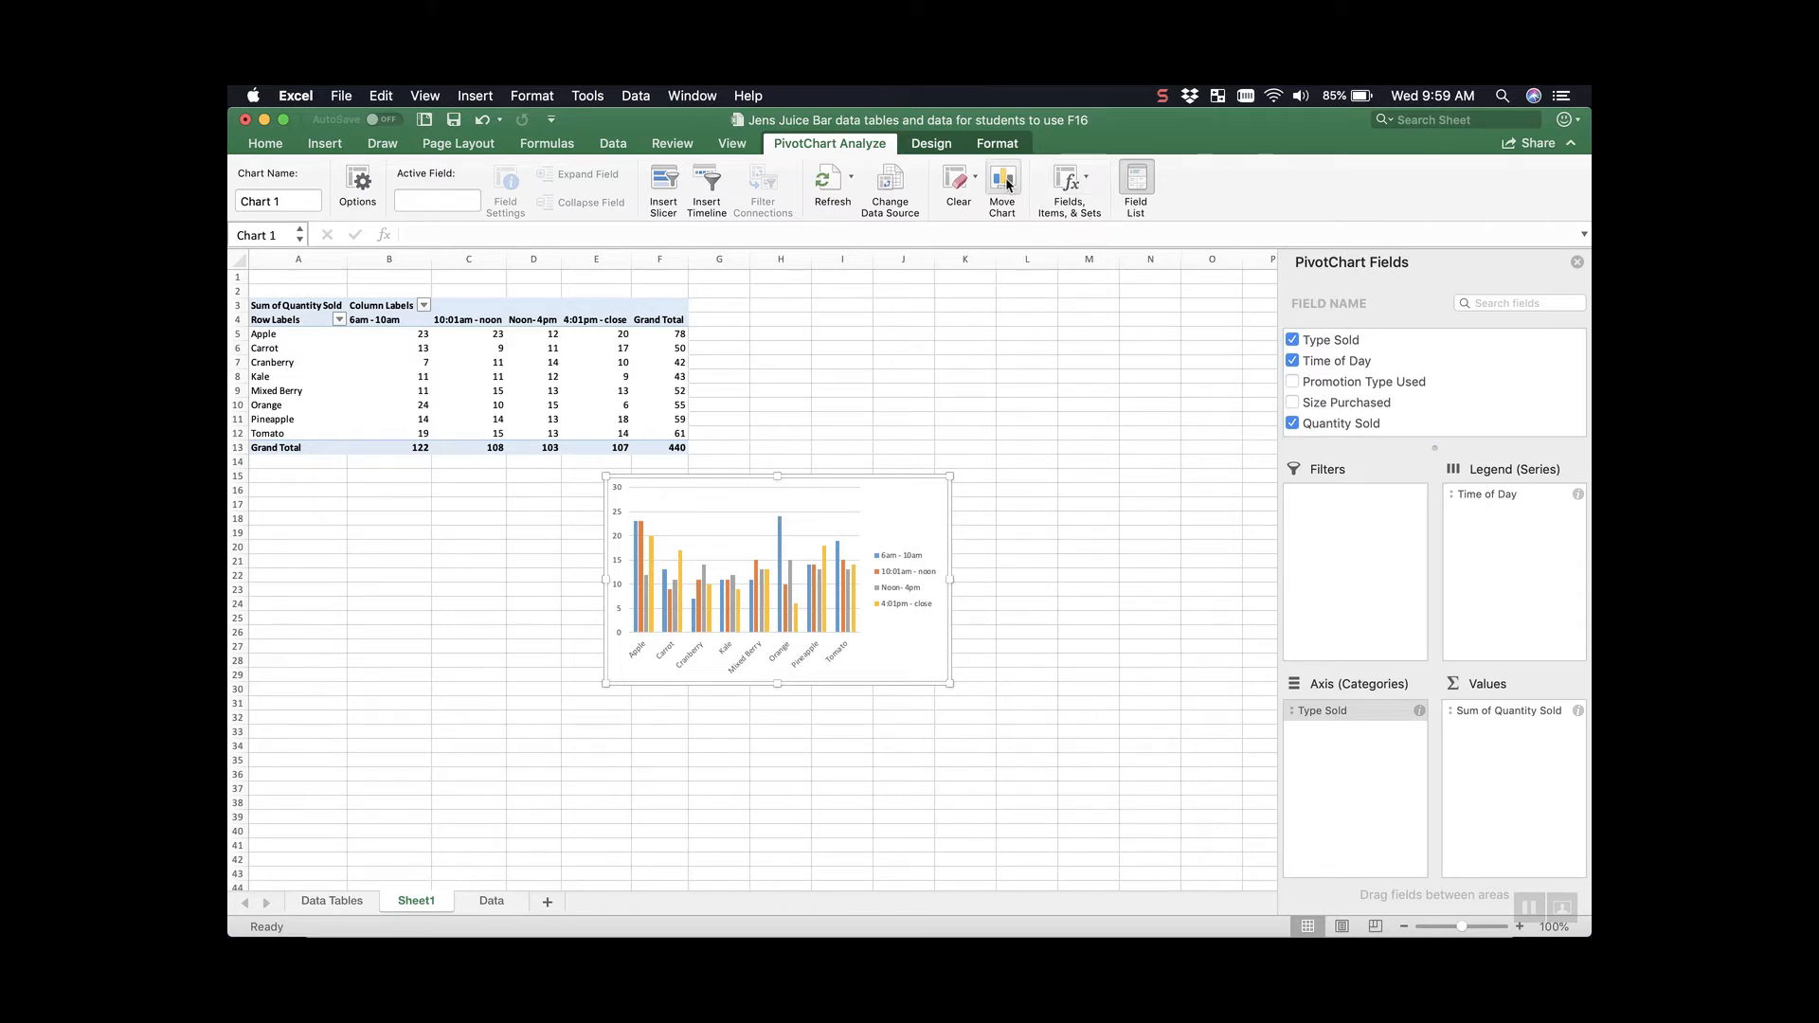
Step: Change the PivotChart type to the first 2-D Line chart
left_click(933, 145)
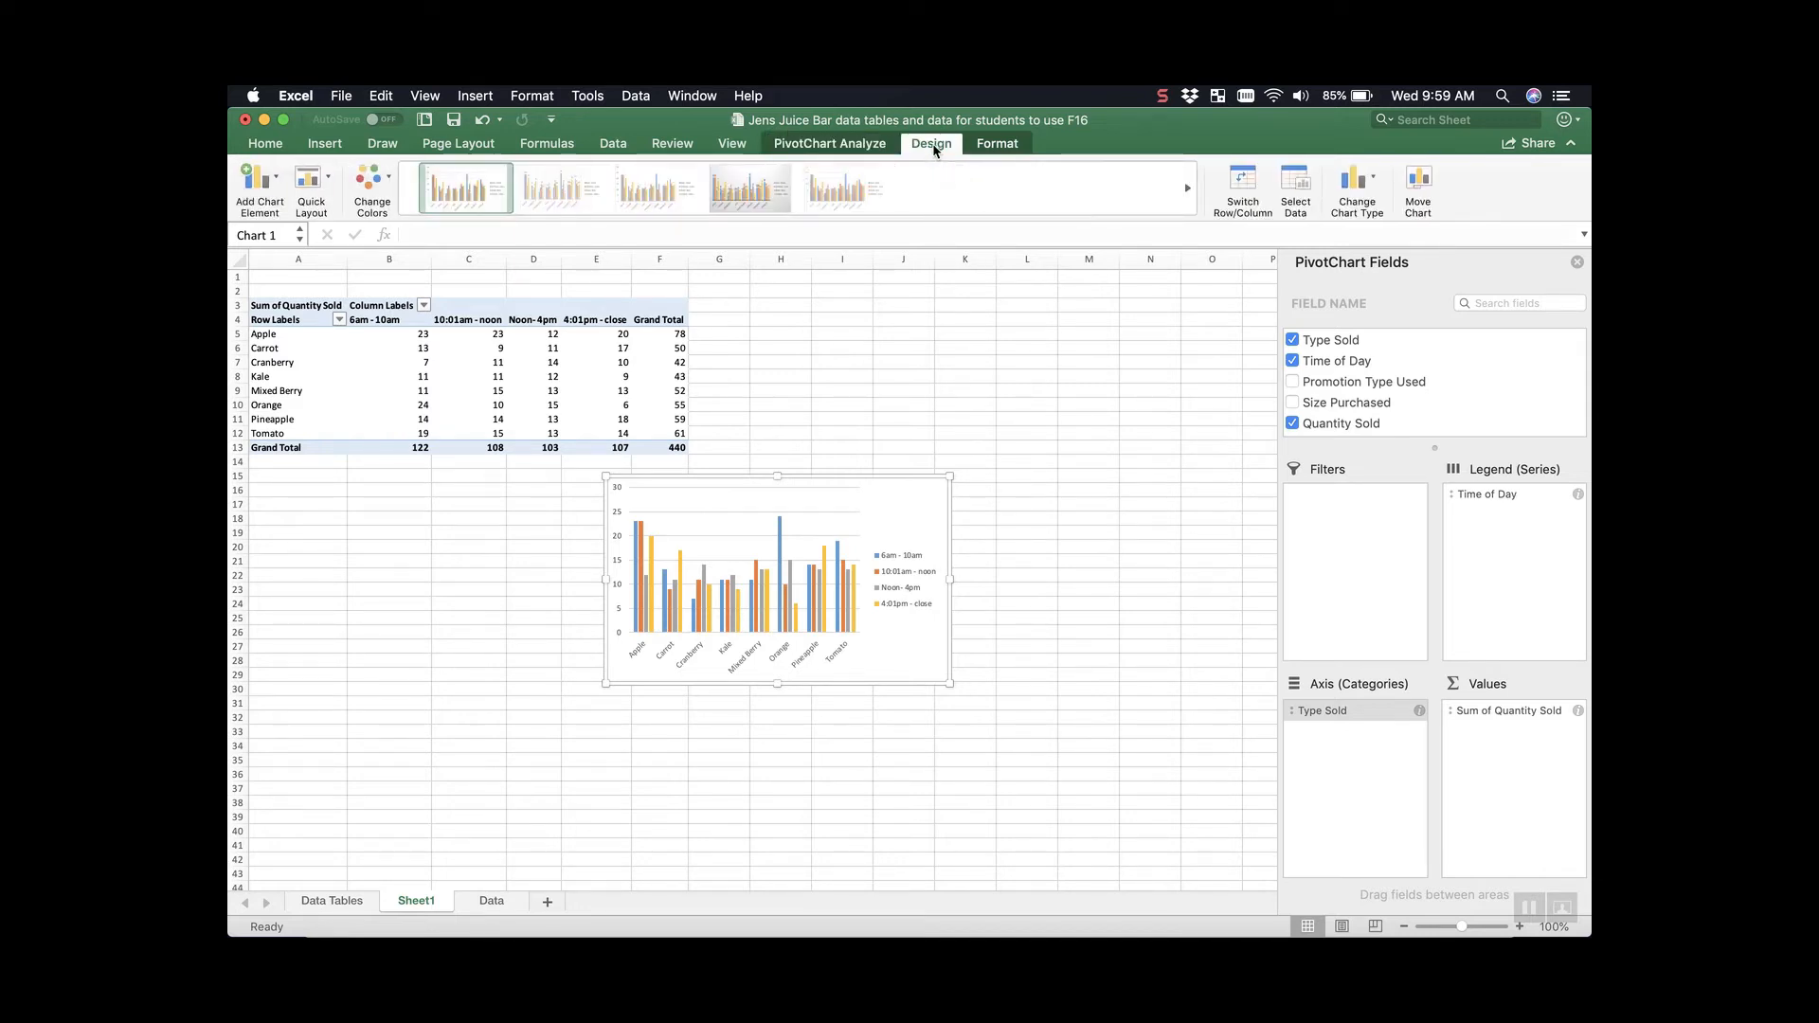
left_click(1355, 188)
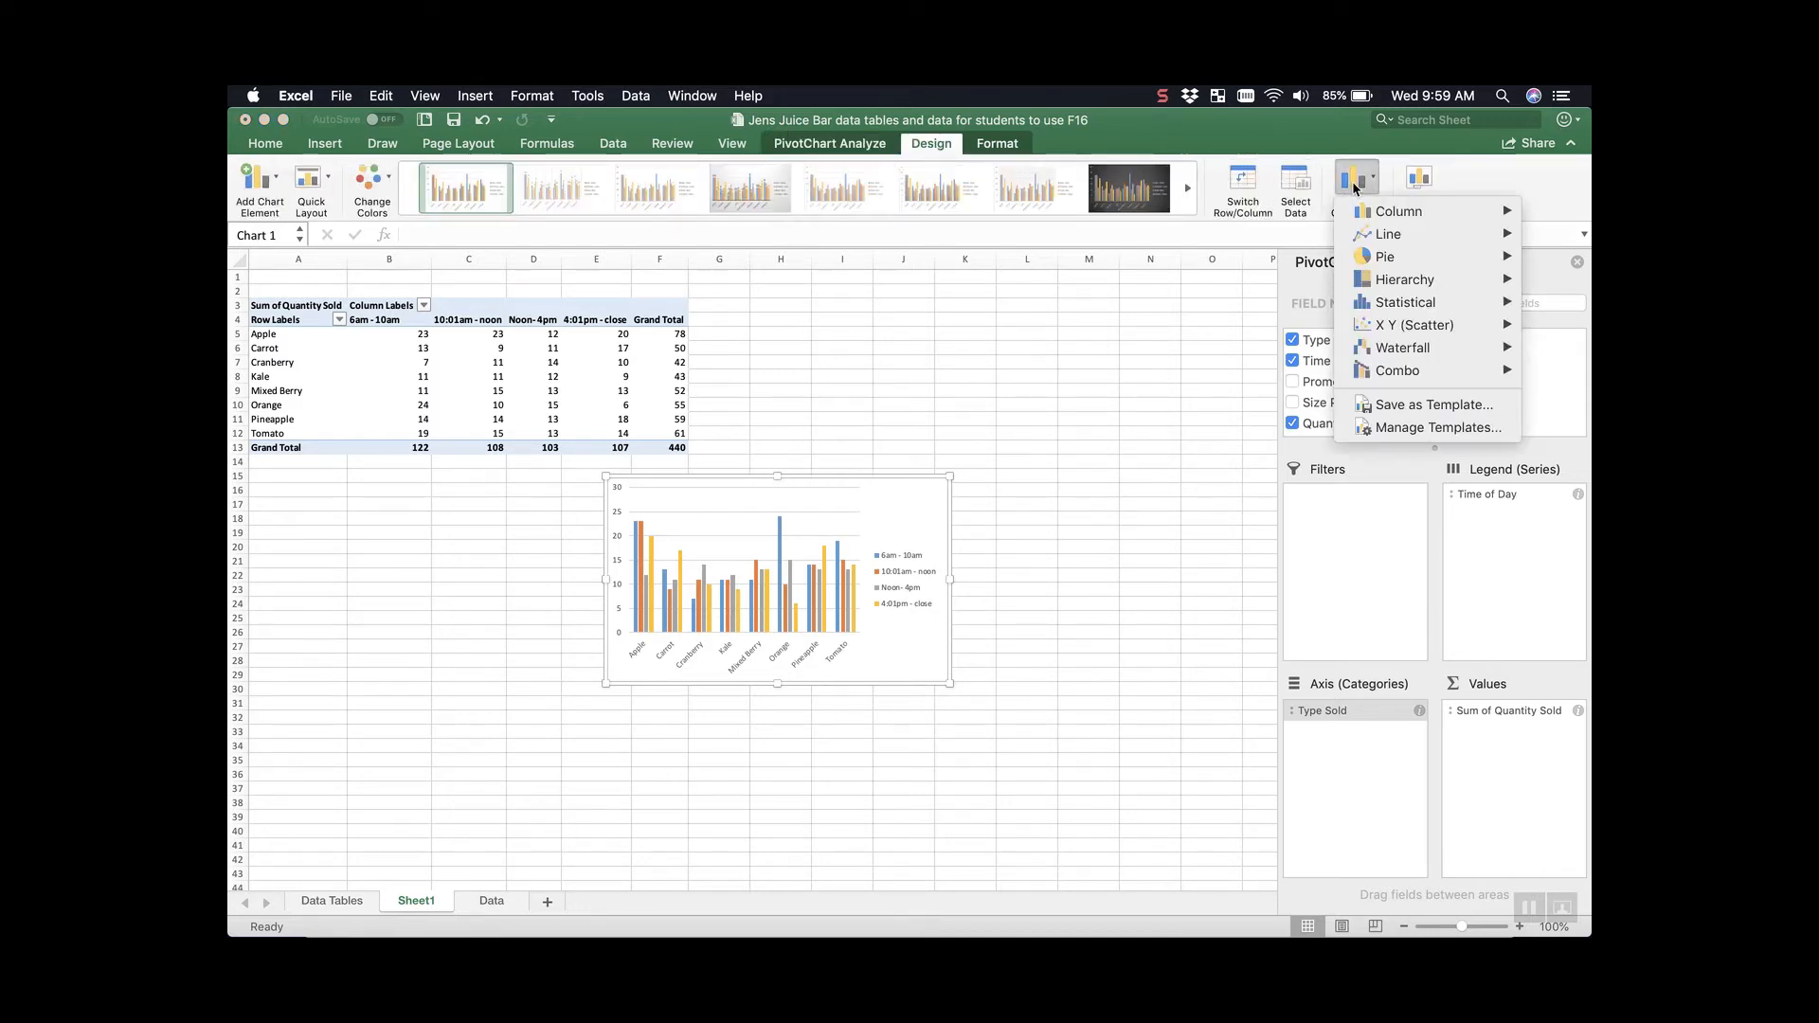
mouse_move(1385, 234)
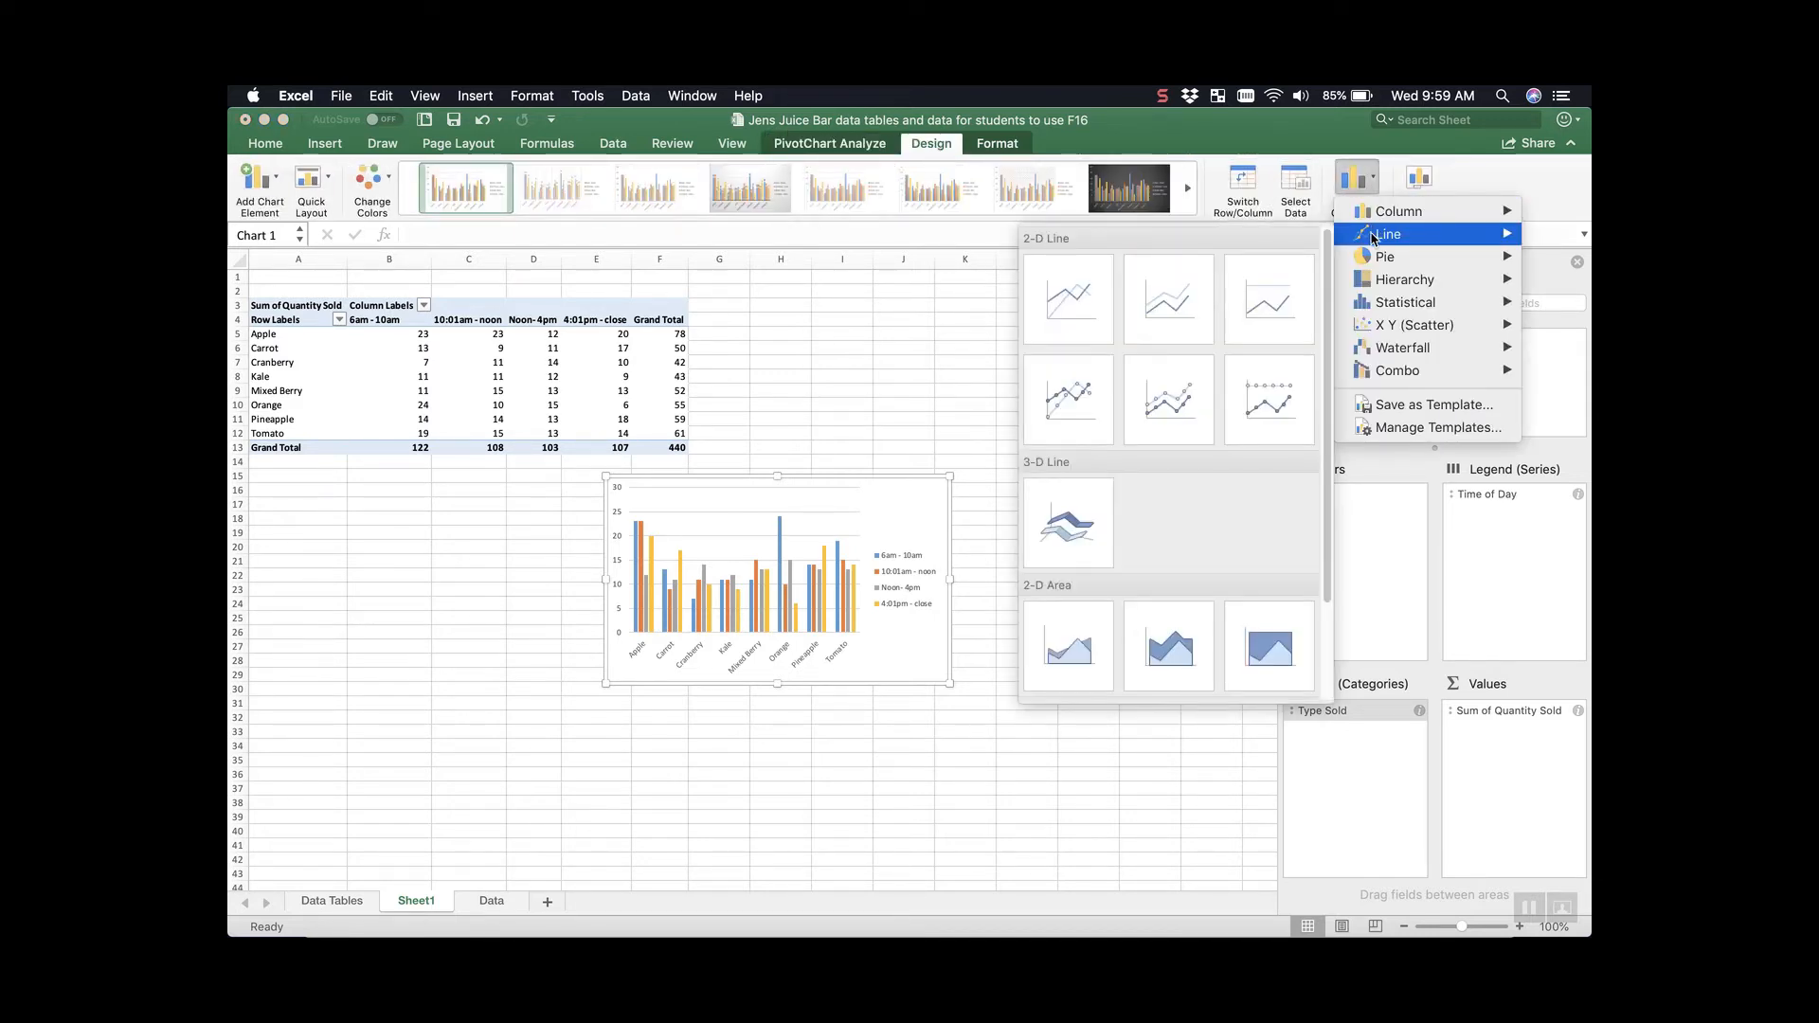
left_click(1097, 293)
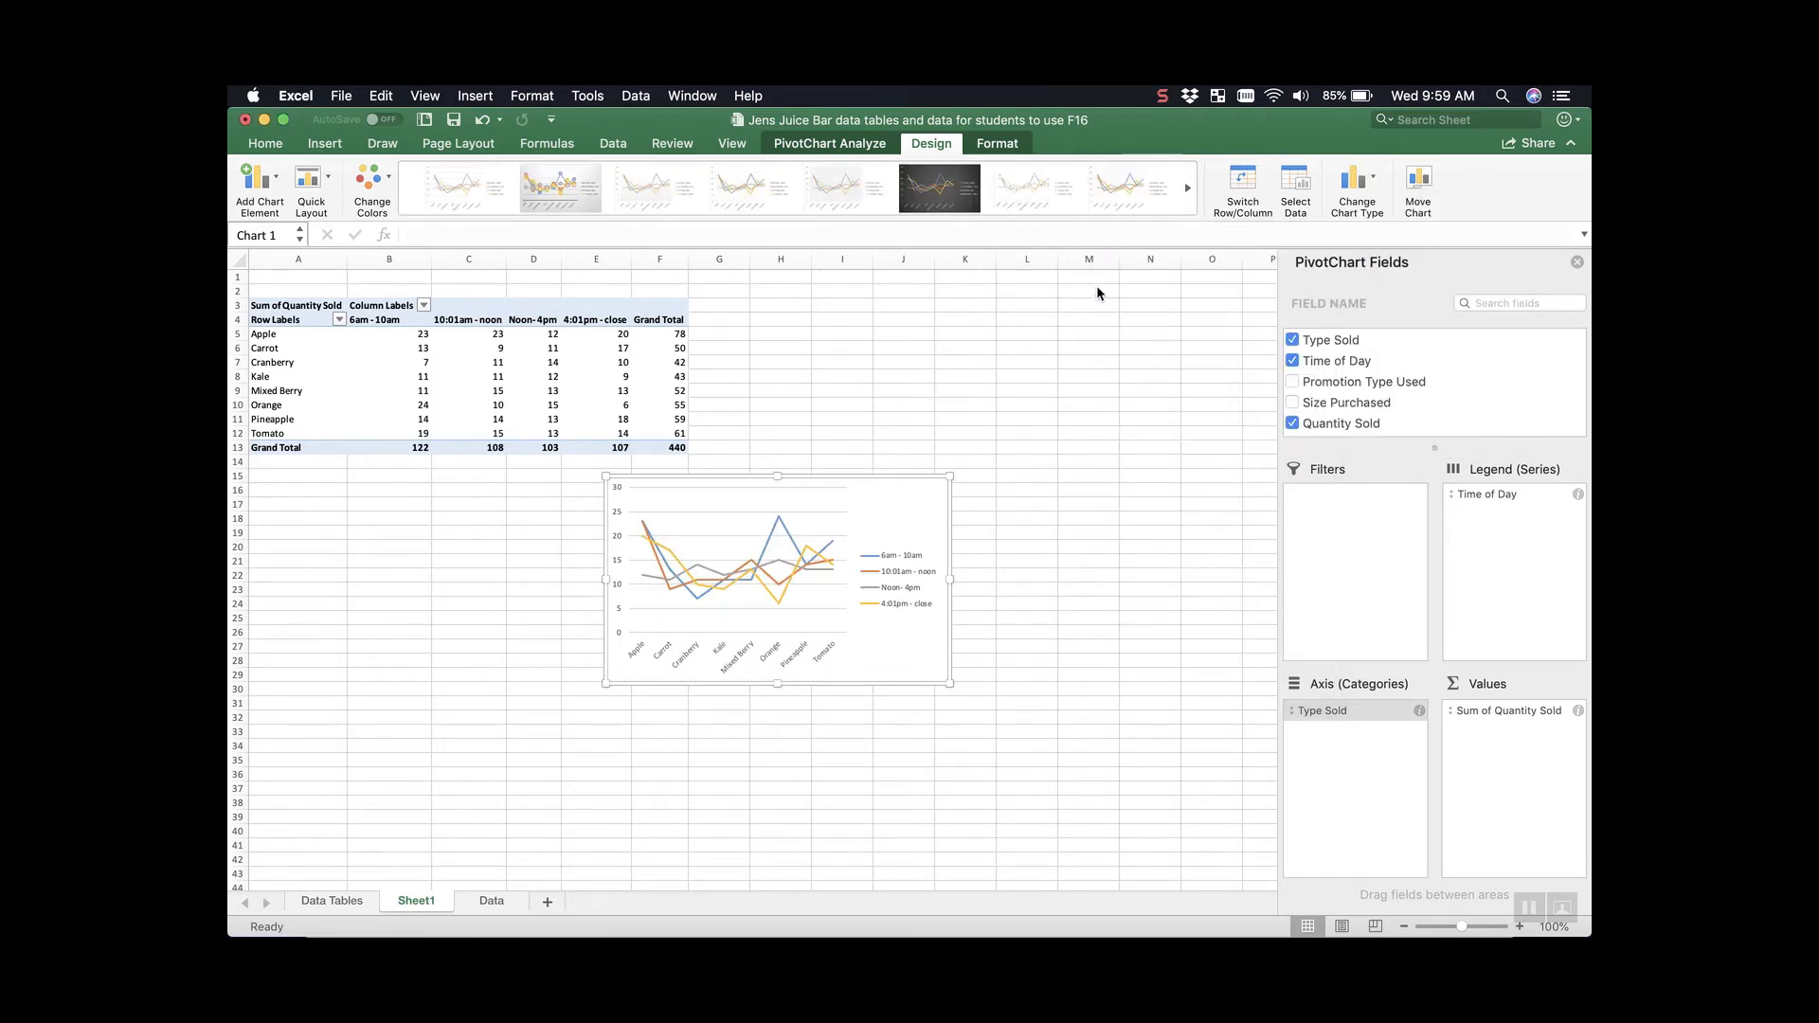
Step: Swap the chart fields so Time of Day is the axis and Type Sold the legend, and widen the chart to column P
left_click_drag(1490, 494, 1525, 526)
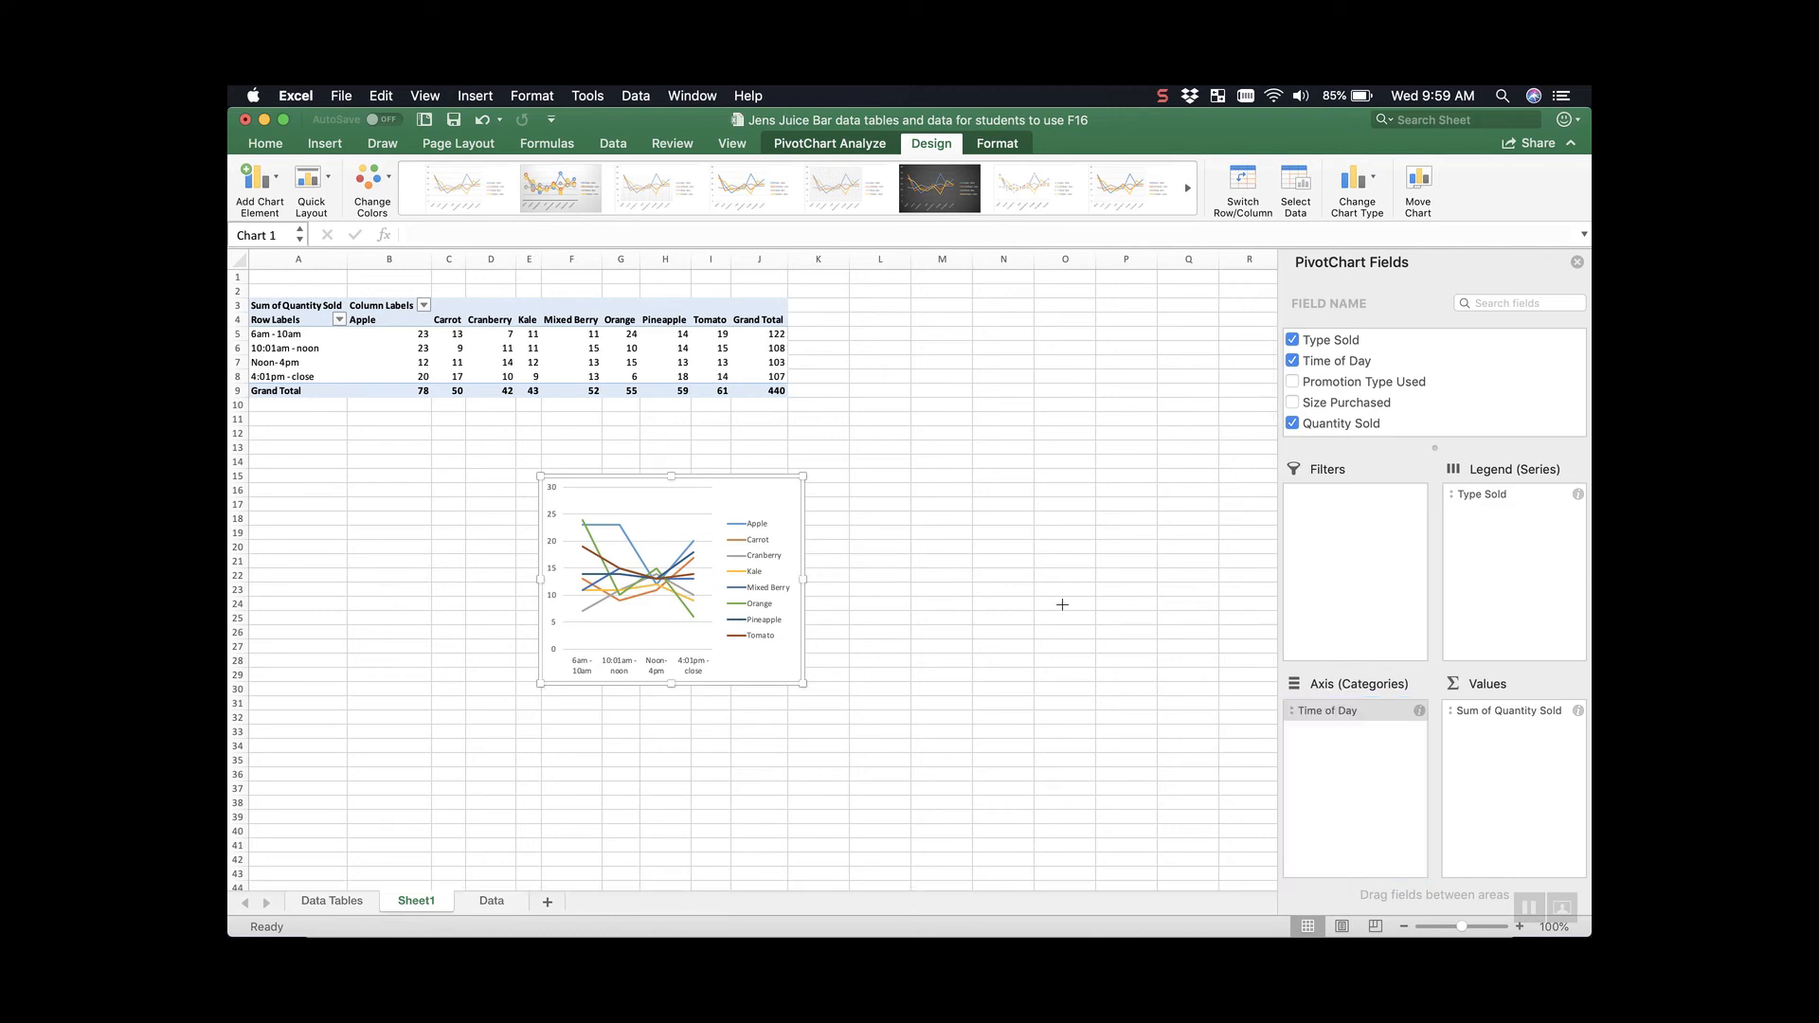
left_click_drag(803, 578, 1139, 625)
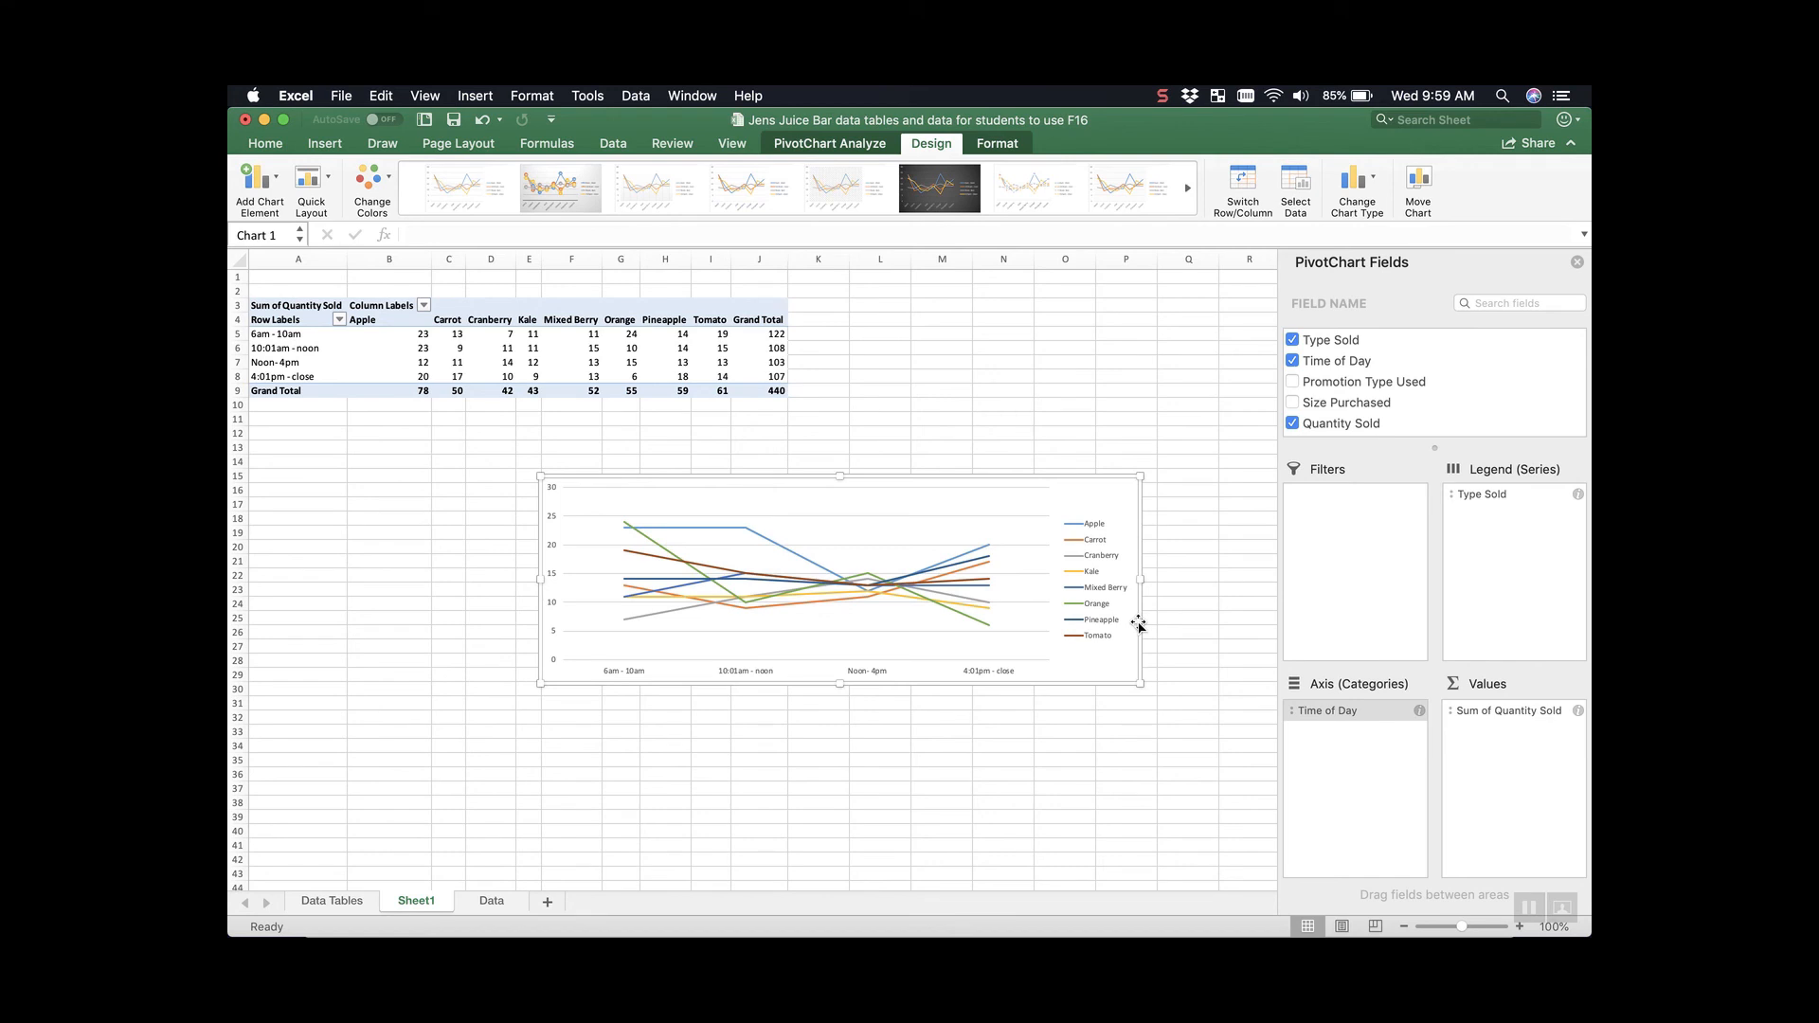